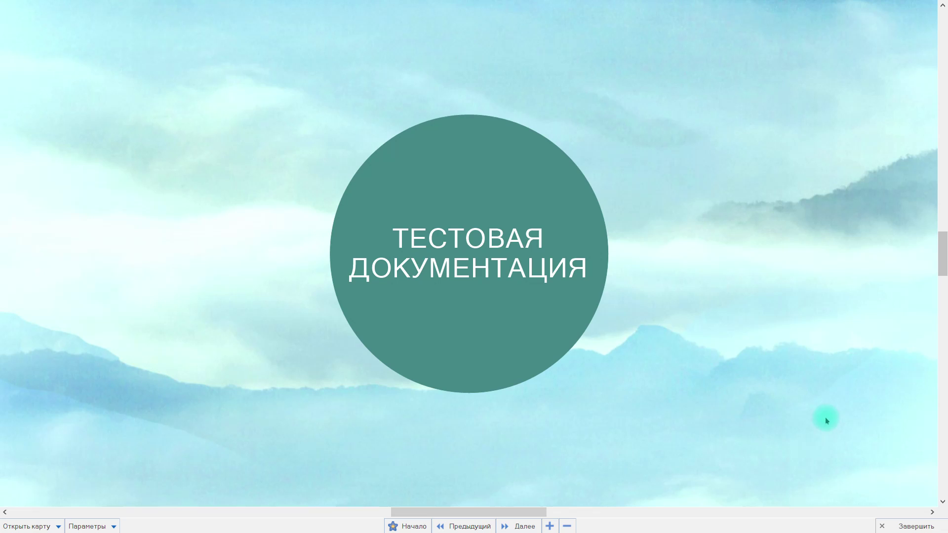
{"action": "key", "text": "Right"}
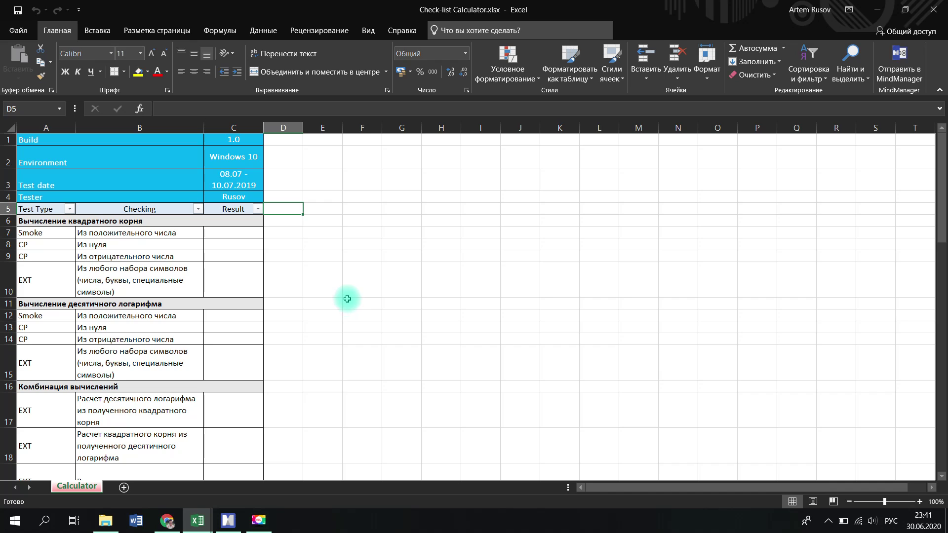
Step: Examine the calculator check-list's build, environment and test date fields, its result column and the checks grouped by function
{"action": "left_click", "coordinate": [362, 234]}
{"action": "left_click", "coordinate": [142, 140]}
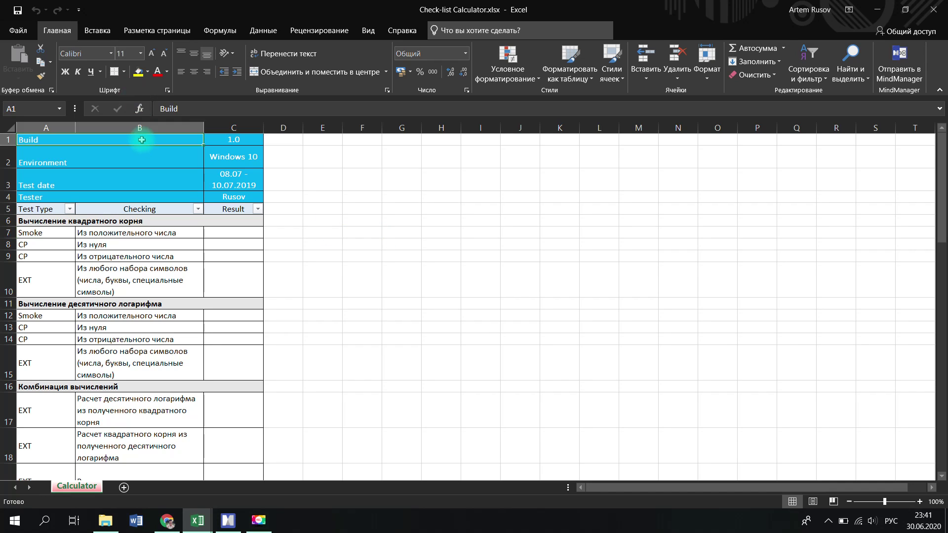
{"action": "left_click", "coordinate": [241, 139]}
{"action": "left_click", "coordinate": [180, 163]}
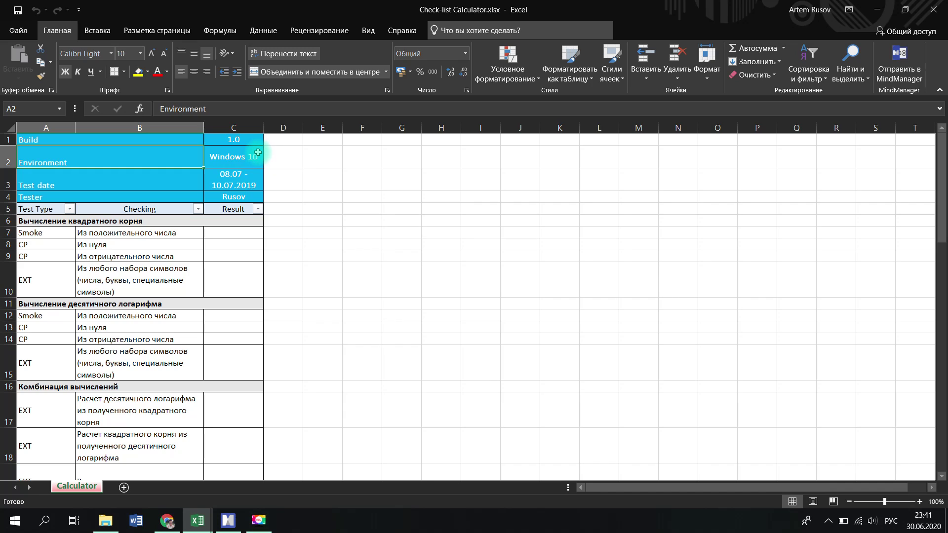
{"action": "key", "text": "Down"}
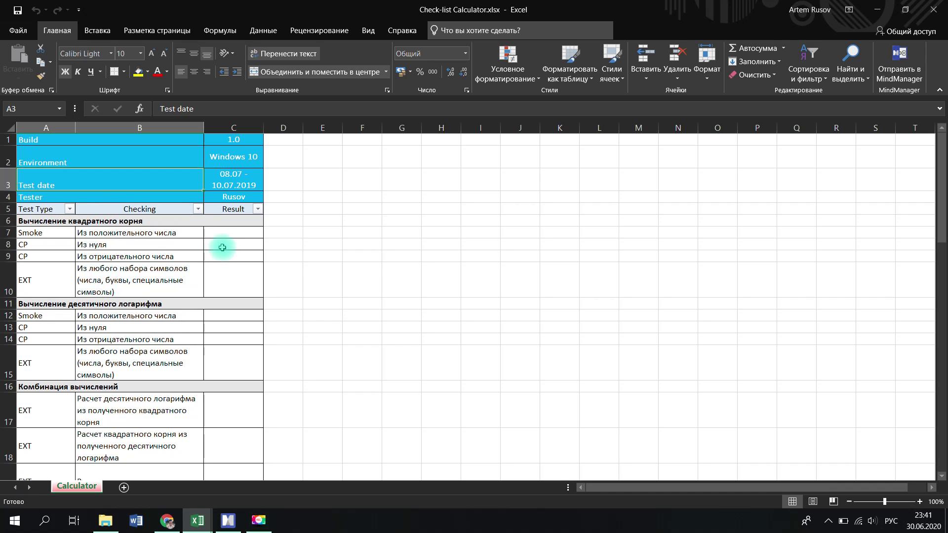
{"action": "left_click", "coordinate": [218, 233]}
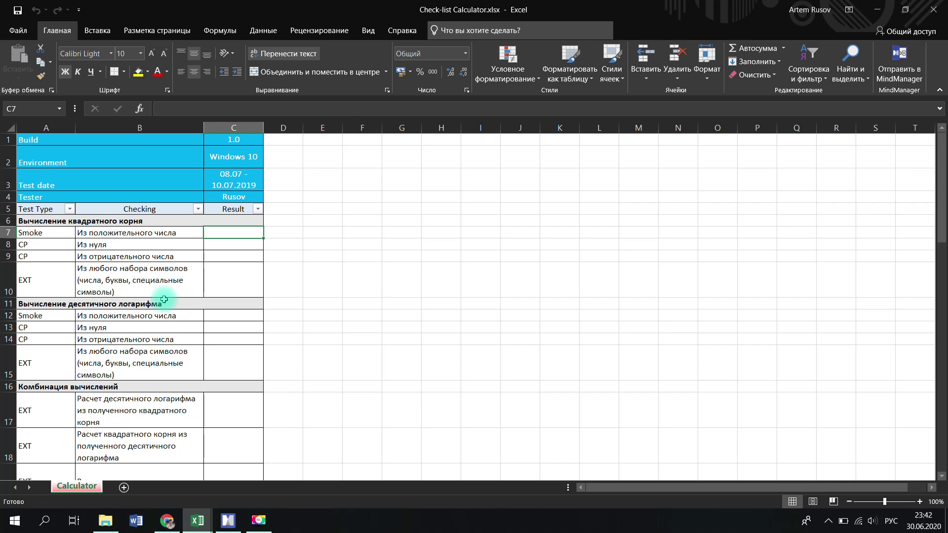
{"action": "scroll", "coordinate": [158, 306], "scroll_direction": "down", "scroll_amount": 2}
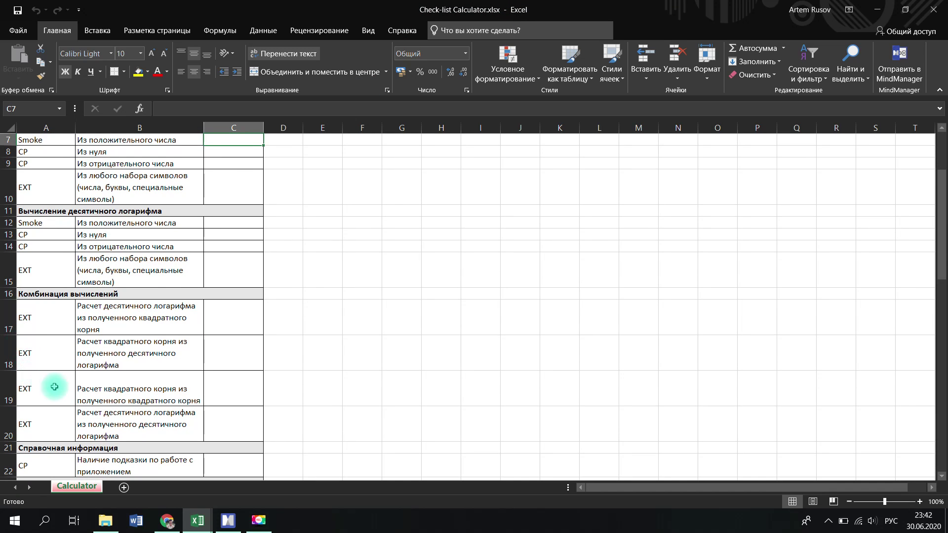
{"action": "scroll", "coordinate": [159, 387], "scroll_direction": "down", "scroll_amount": 2}
{"action": "scroll", "coordinate": [23, 363], "scroll_direction": "up", "scroll_amount": 3}
{"action": "scroll", "coordinate": [24, 363], "scroll_direction": "up", "scroll_amount": 1}
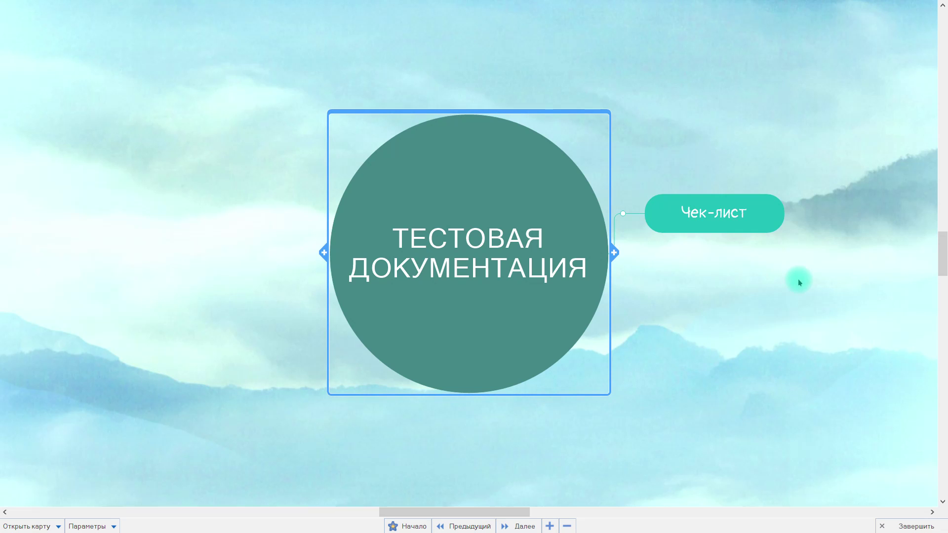
Step: Add the subtopics "Список проверок" and "Что тестировать" to the "Чек-лист" topic
{"action": "left_click", "coordinate": [777, 213]}
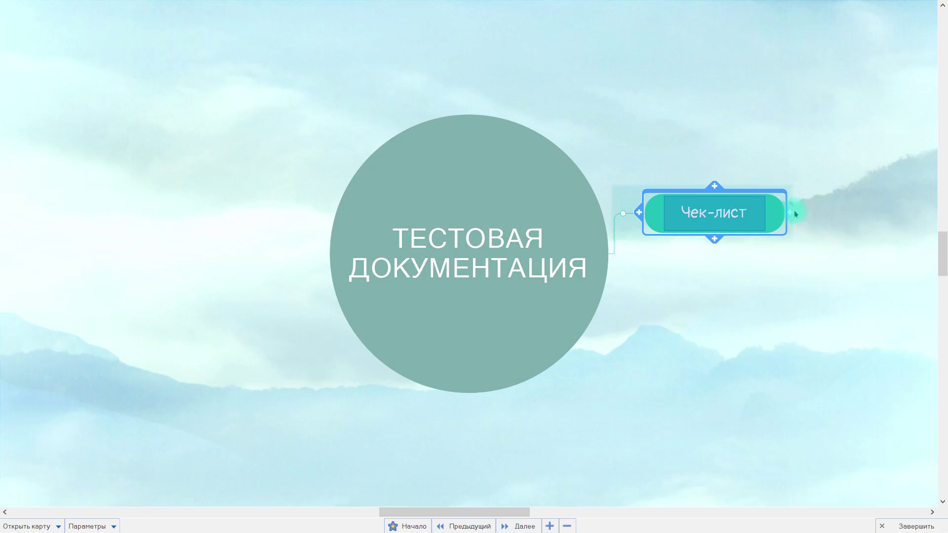
{"action": "left_click", "coordinate": [794, 214]}
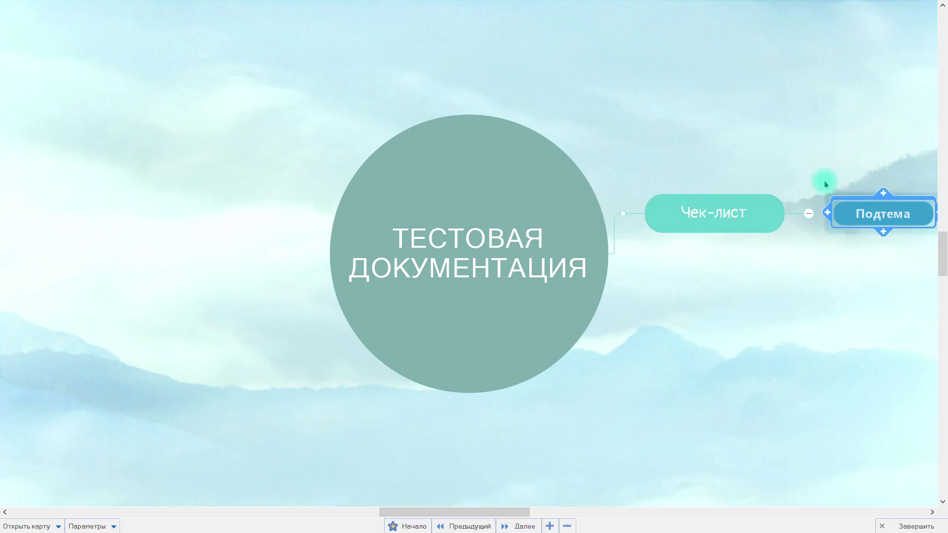
{"action": "type", "text": "Список проверок"}
{"action": "key", "text": "Return"}
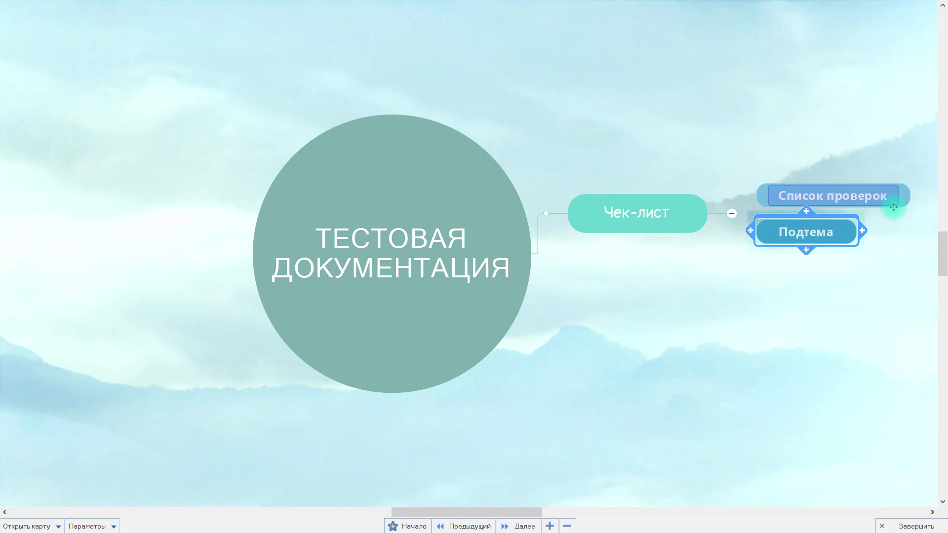
{"action": "type", "text": "Что тестировать"}
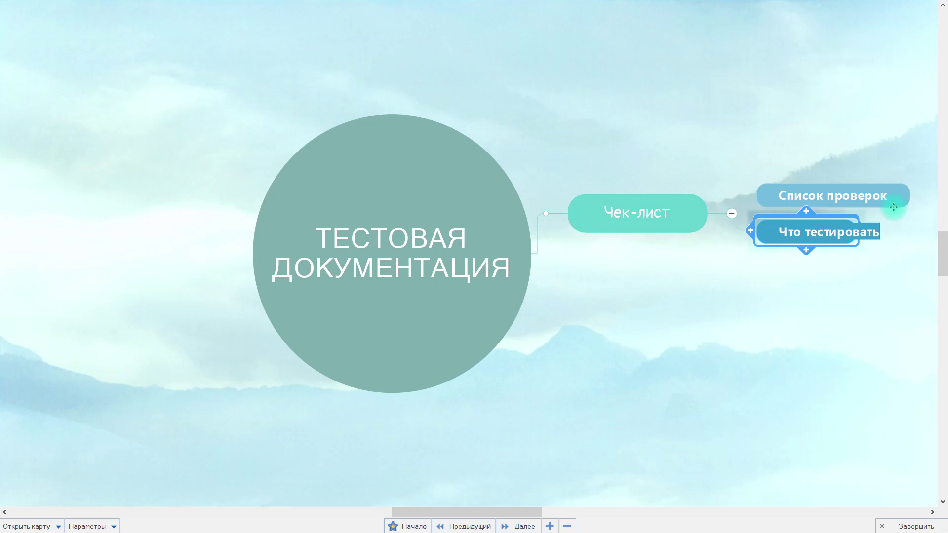
Step: Add a third subtopic "Результат наших проверок" under "Чек-лист", correcting the misspelled first word
{"action": "key", "text": "Return"}
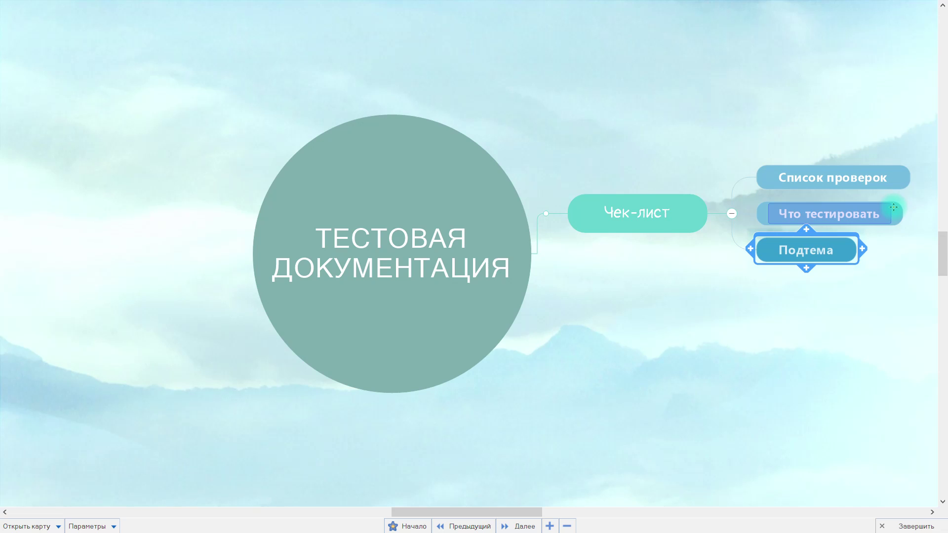
{"action": "type", "text": "Результпт наш"}
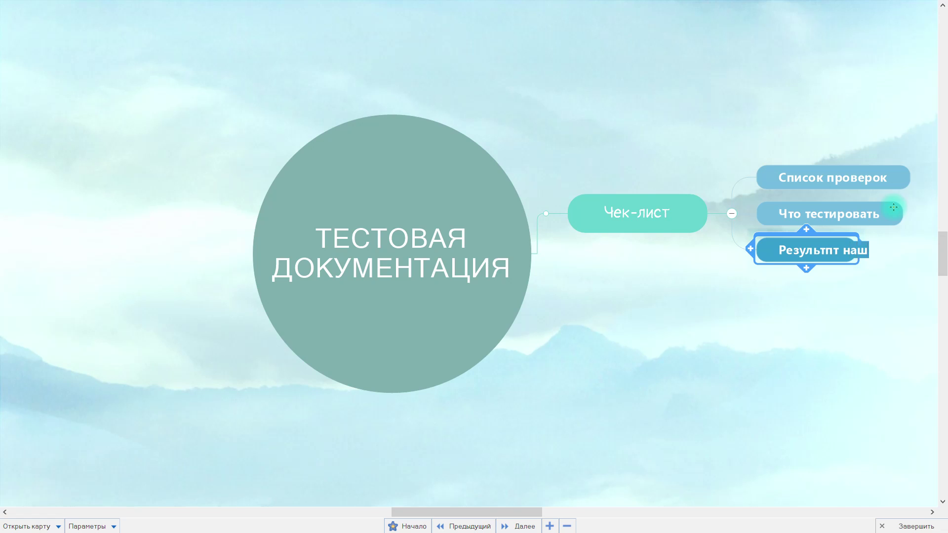
{"action": "type", "text": "их проверок"}
{"action": "double_click", "coordinate": [787, 250]}
{"action": "type", "text": "Результат"}
{"action": "left_click", "coordinate": [656, 339]}
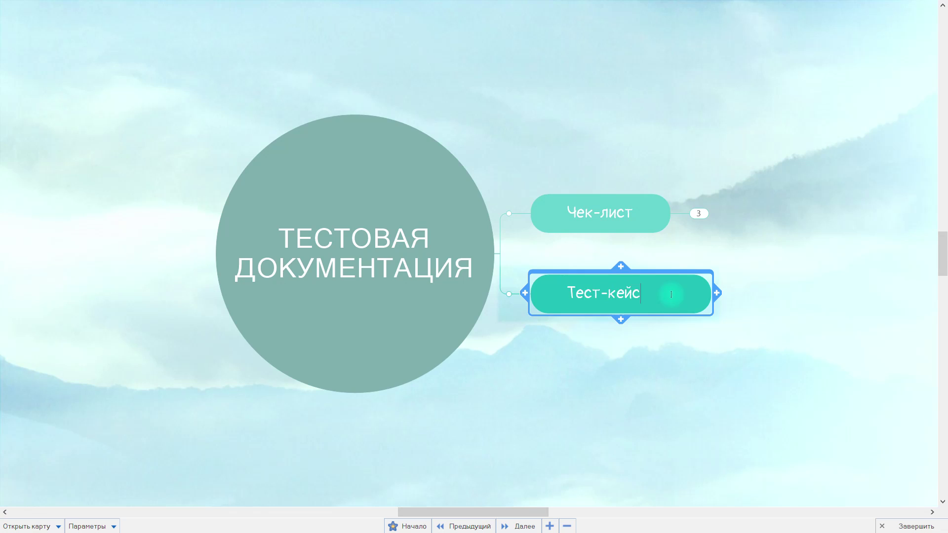
Step: Add the subtopics "Пошаговый сценарий" and "Как тестировать" to the "Тест-кейс" topic
{"action": "key", "text": "Tab"}
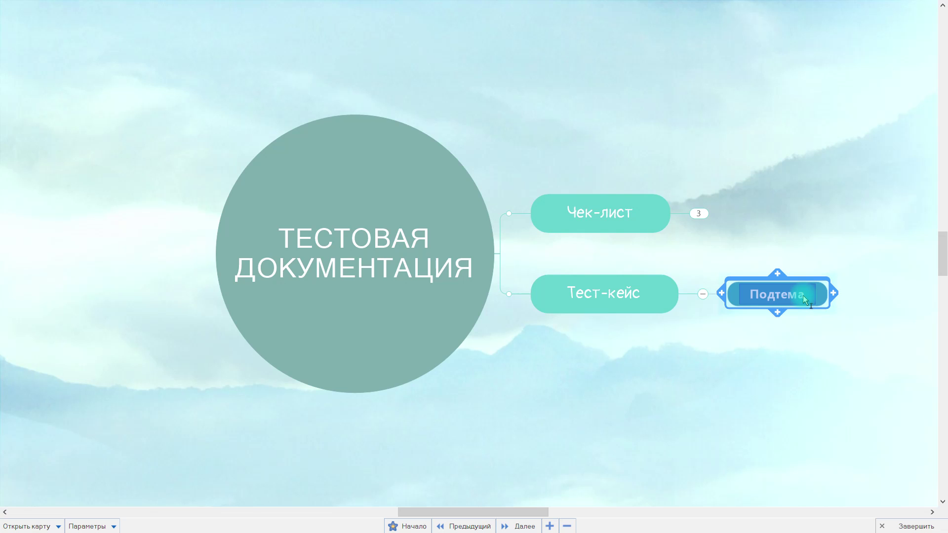
{"action": "key", "text": "BackSpace"}
{"action": "type", "text": "Пошаговый сценарий"}
{"action": "key", "text": "Return"}
{"action": "key", "text": "Return"}
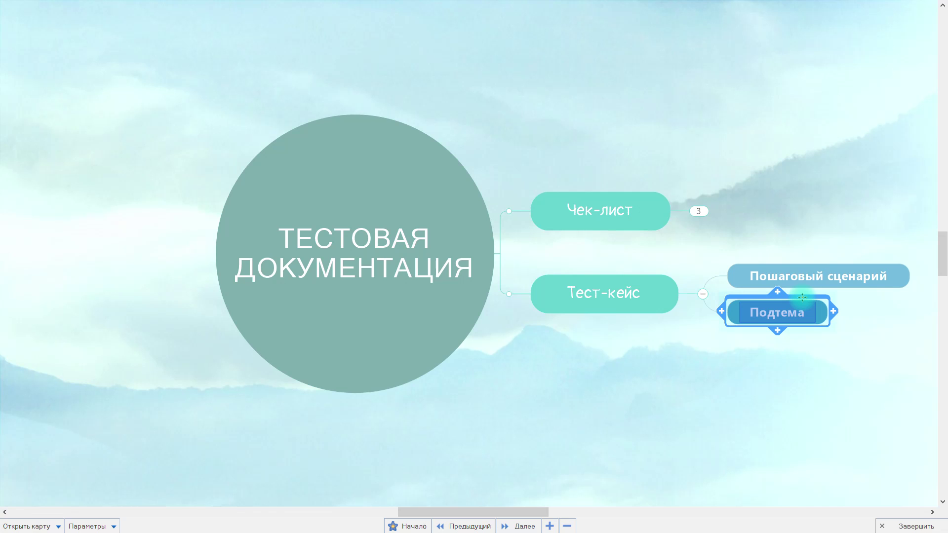
{"action": "type", "text": "Как тестировать"}
Step: Extend the "Тест-кейс" branch with the subtopics "Результат проверок", "Заголовок" and "Приоритет"
{"action": "key", "text": "Return"}
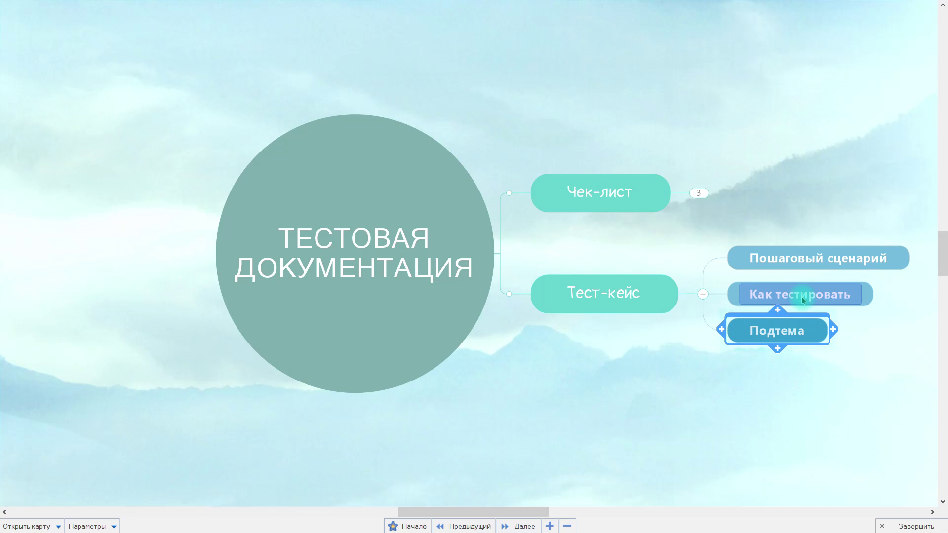
{"action": "type", "text": "Результат проверок"}
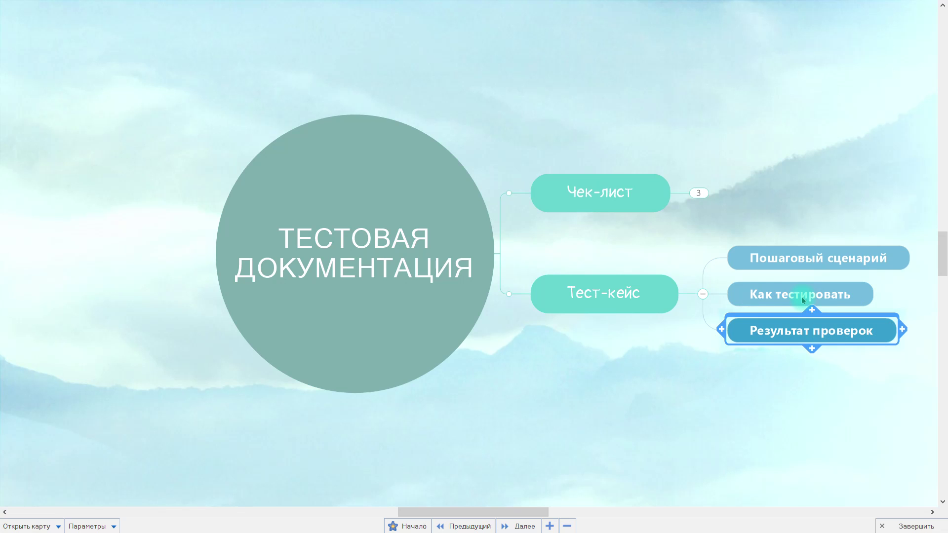
{"action": "key", "text": "Return"}
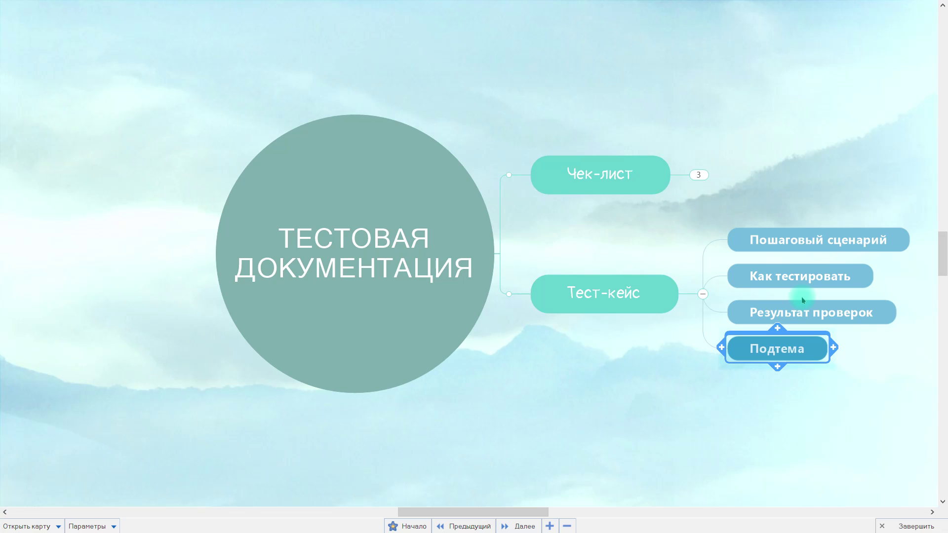
{"action": "type", "text": "Заголовок"}
{"action": "key", "text": "Return"}
{"action": "type", "text": "Приоритет"}
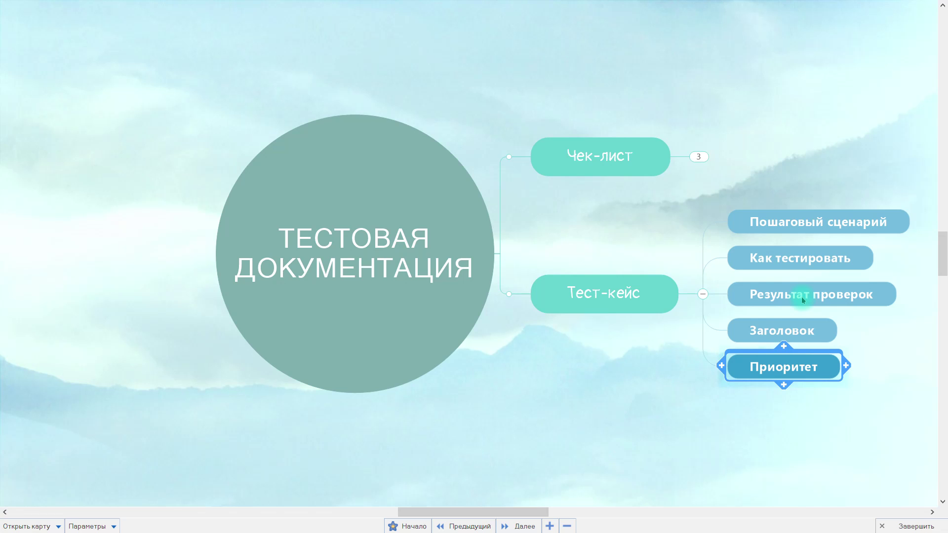
{"action": "left_click", "coordinate": [866, 345]}
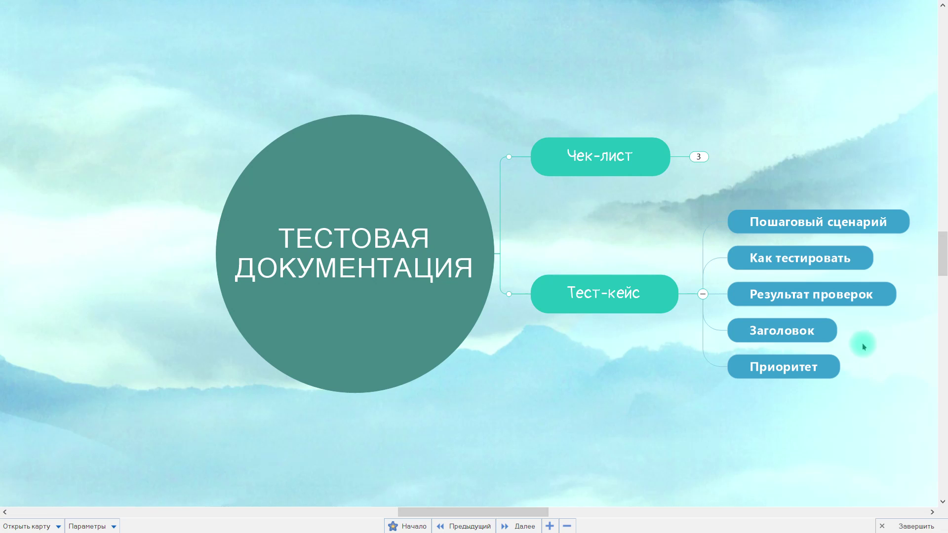
Step: Add a third main topic to "ТЕСТОВАЯ ДОКУМЕНТАЦИЯ" and name it "Тест набор (Test suite)"
{"action": "double_click", "coordinate": [440, 250]}
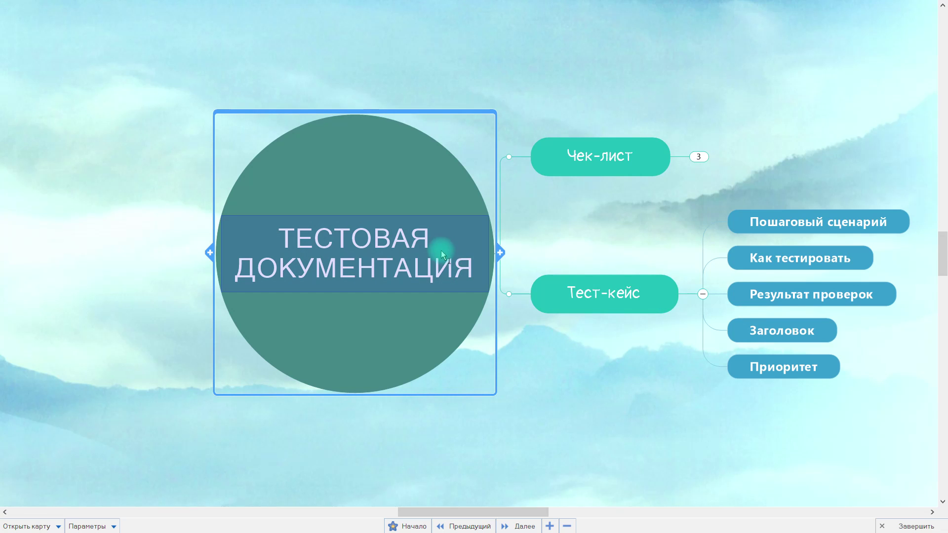
{"action": "left_click", "coordinate": [501, 250]}
{"action": "double_click", "coordinate": [602, 374]}
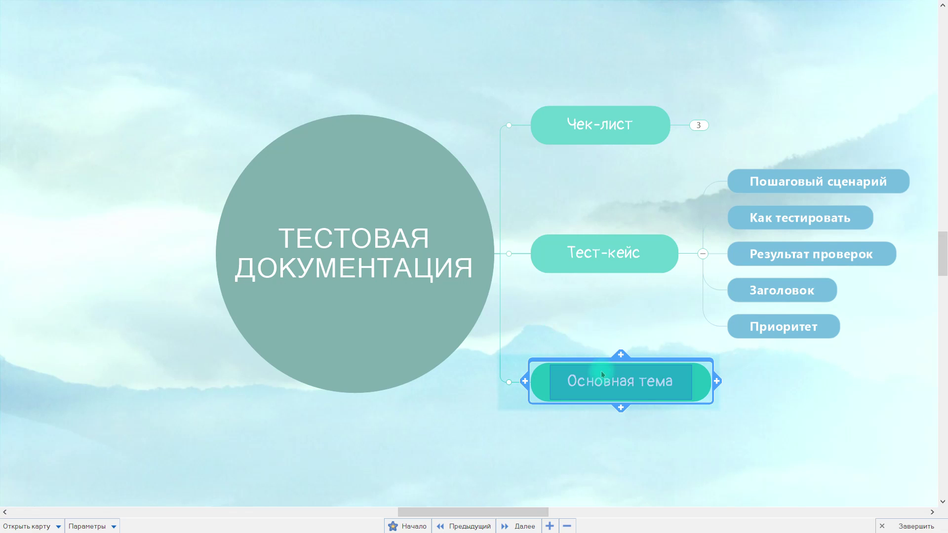
{"action": "type", "text": "Тест "}
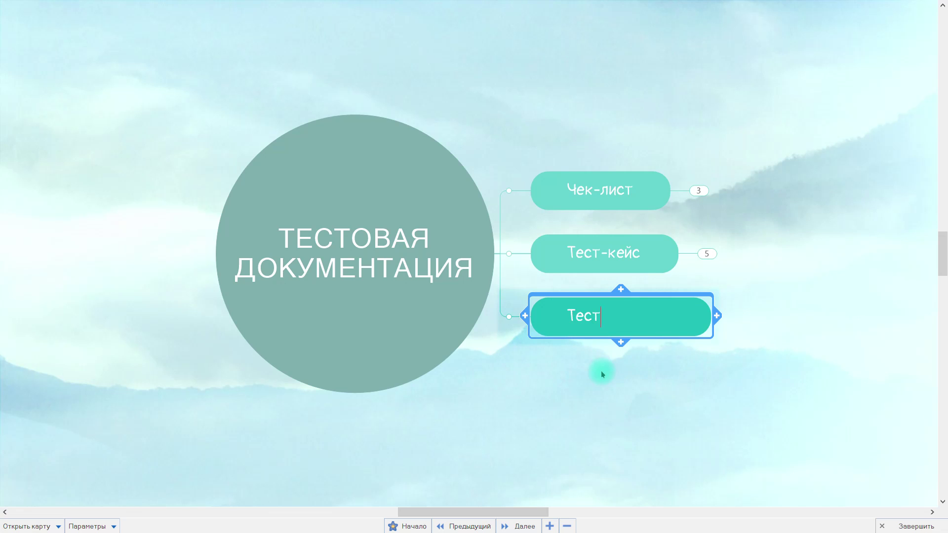
{"action": "type", "text": "набор (Еуые"}
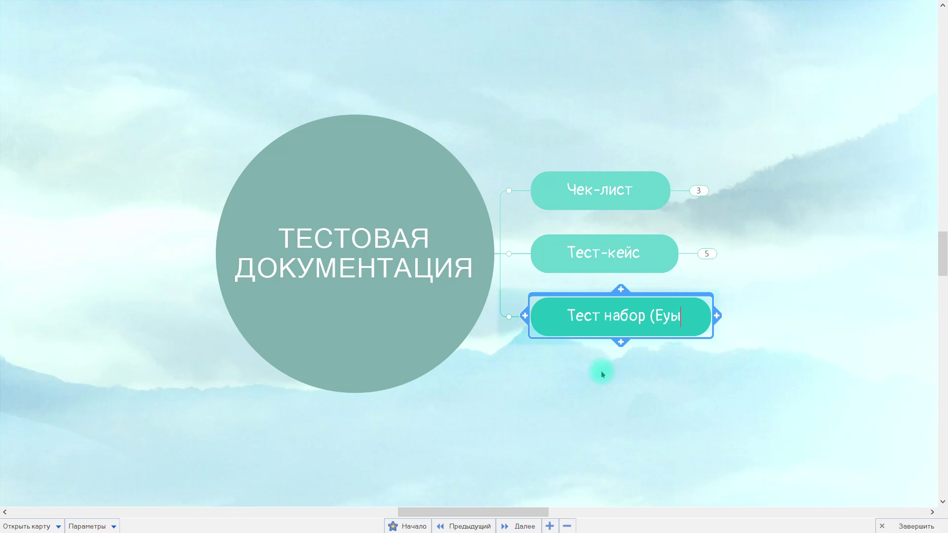
{"action": "type", "text": " suite)"}
{"action": "key", "text": "Return"}
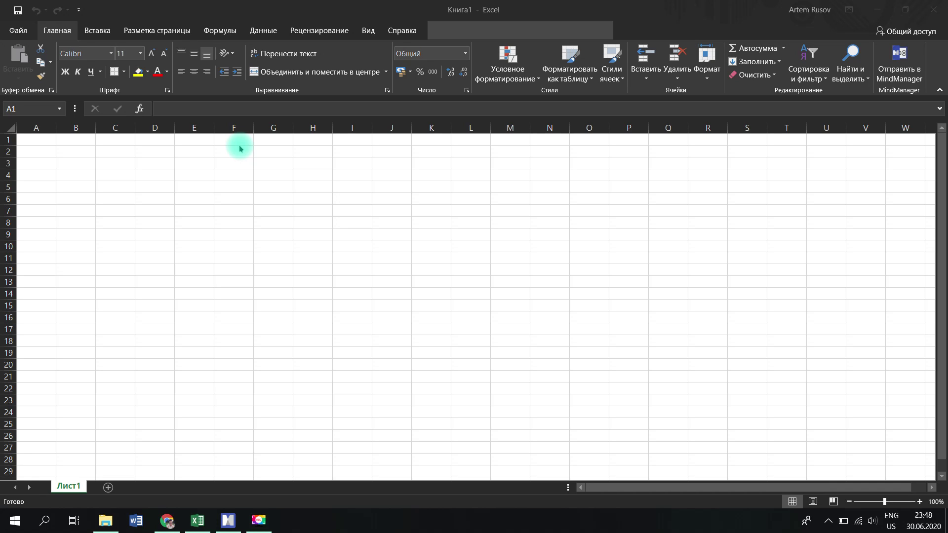
Step: In the blank Excel workbook, enter the heading "Идентификатор" in cell A1 and fit column A's width to it
{"action": "left_click", "coordinate": [76, 140]}
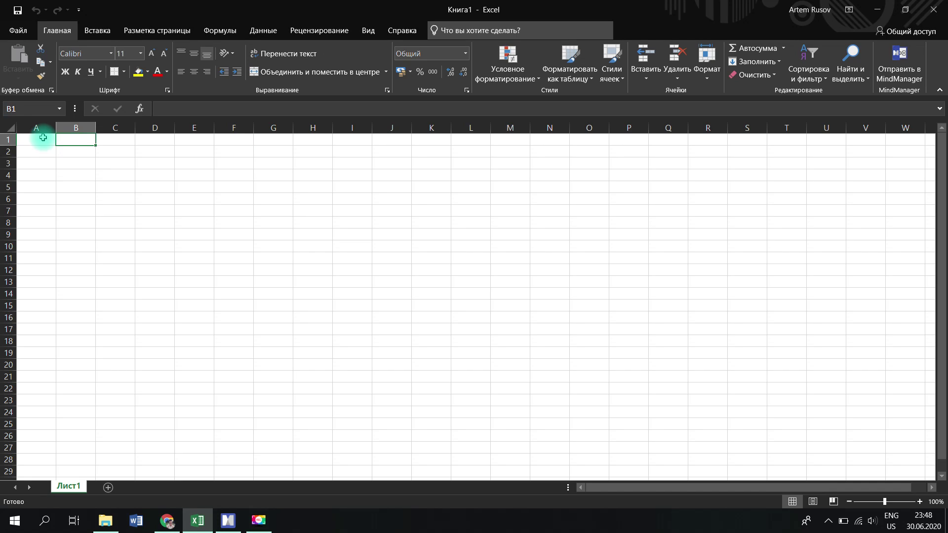
{"action": "left_click", "coordinate": [43, 138]}
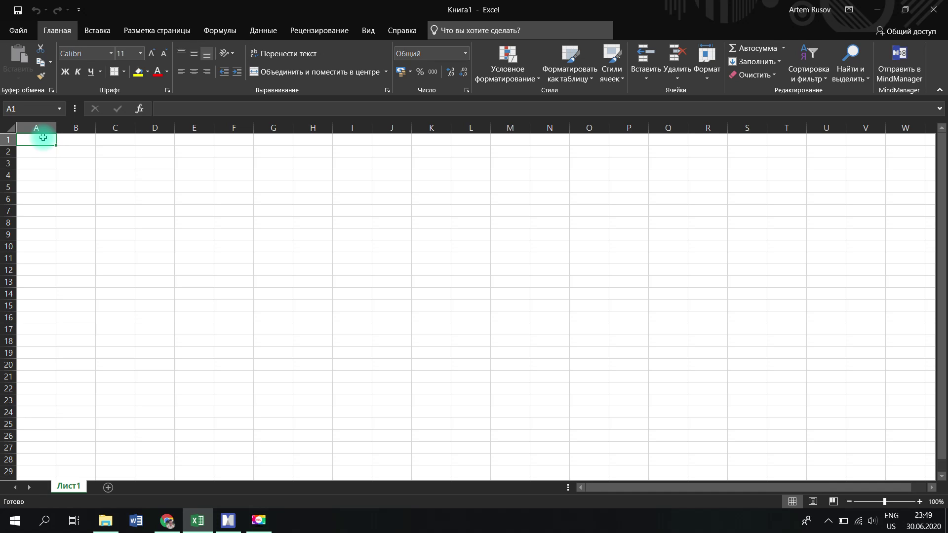
{"action": "key", "text": "alt+shift"}
{"action": "type", "text": "Идентификатор"}
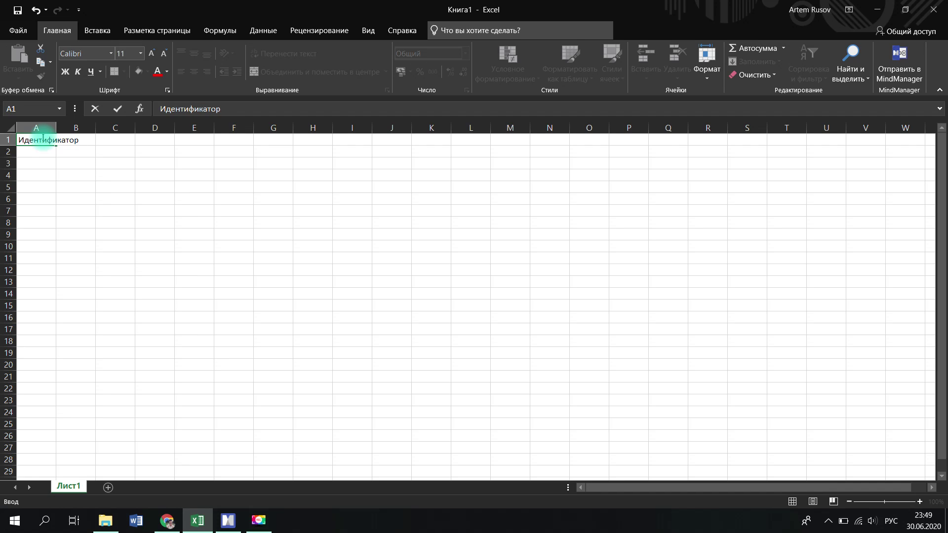
{"action": "key", "text": "Return"}
{"action": "left_click", "coordinate": [54, 129]}
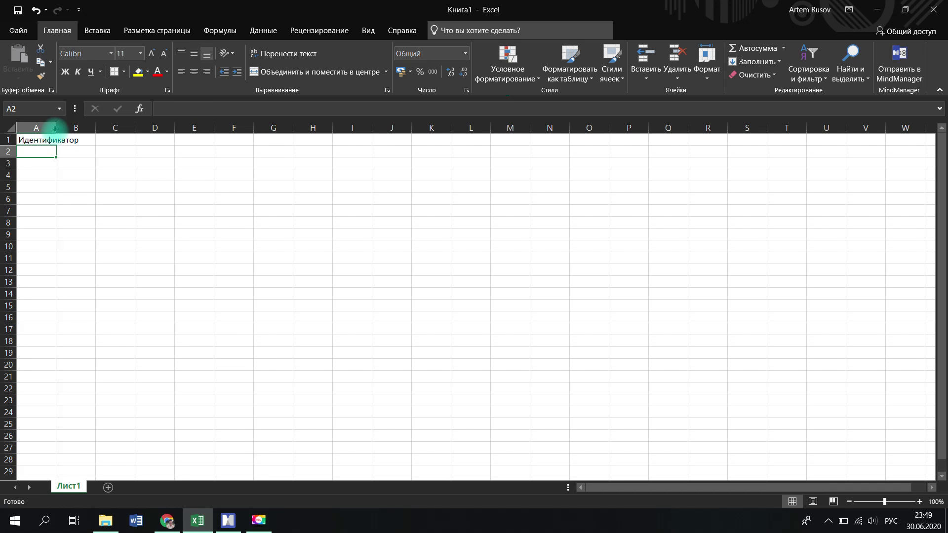
{"action": "double_click", "coordinate": [55, 128]}
Step: Enter the heading "Приоритет" in cell B1 and fit column B's width to it
{"action": "left_click", "coordinate": [96, 138]}
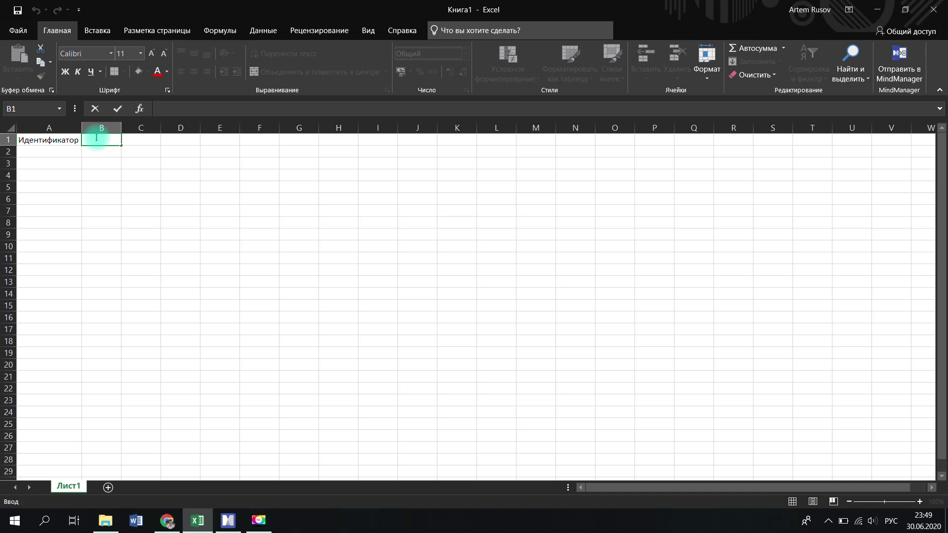
{"action": "type", "text": "П"}
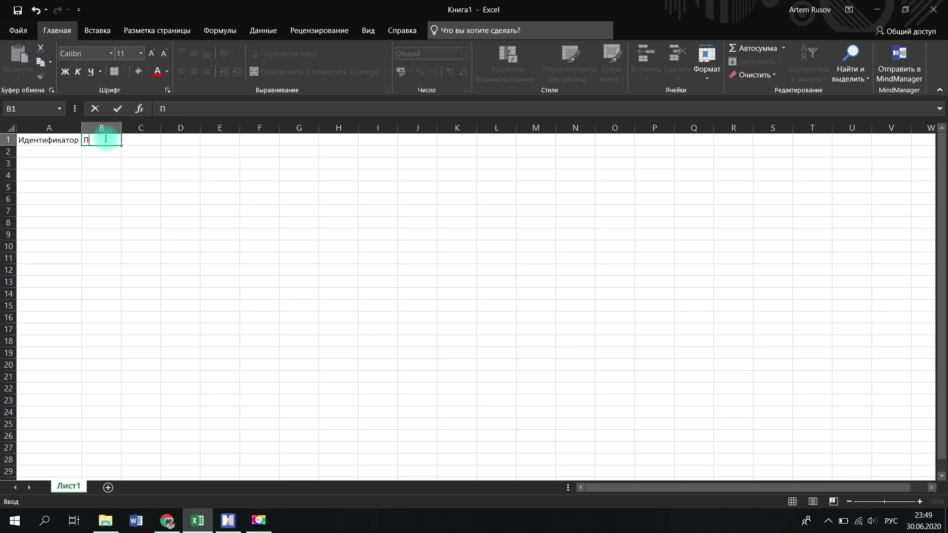
{"action": "type", "text": "риоритет"}
{"action": "left_click", "coordinate": [114, 163]}
{"action": "double_click", "coordinate": [122, 128]}
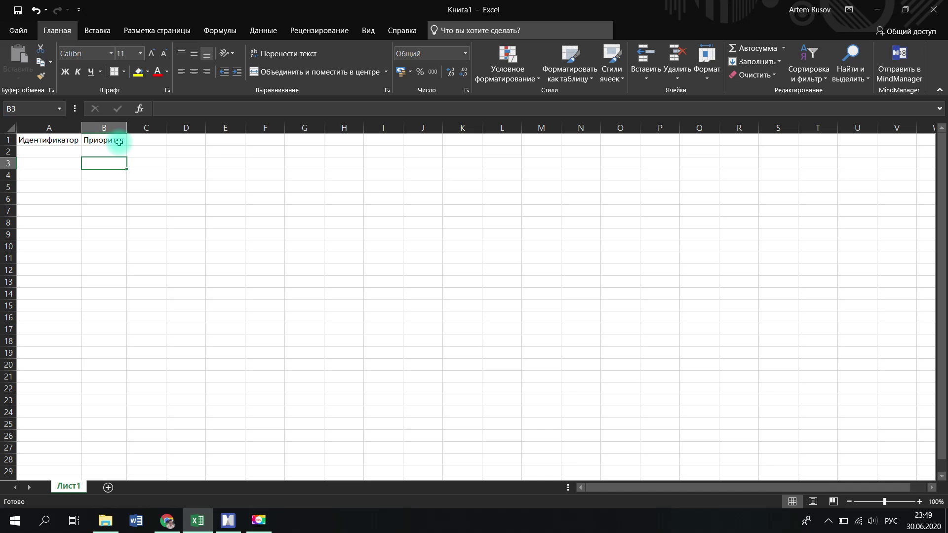
Step: Enter the heading "Требование" in cell C1 and fit column C's width to it
{"action": "left_click", "coordinate": [158, 139]}
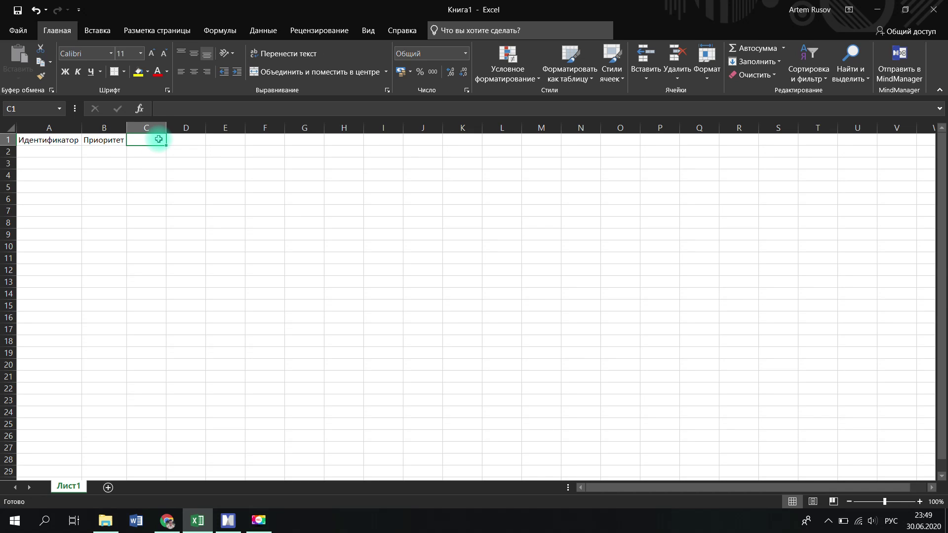
{"action": "type", "text": "Требование"}
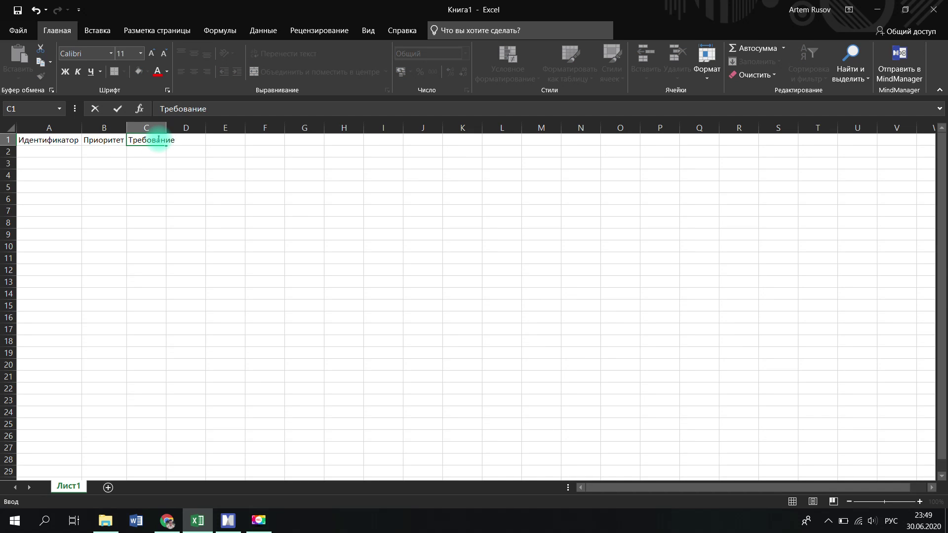
{"action": "left_click", "coordinate": [187, 163]}
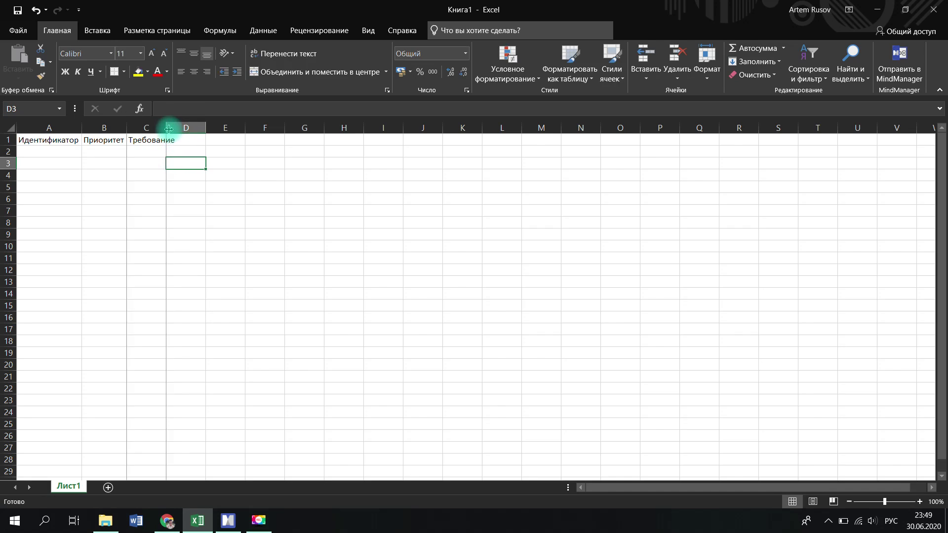
{"action": "double_click", "coordinate": [166, 127]}
Step: Enter the headings "Модуль" in cell D1 and "Заглавие" in cell E1
{"action": "left_click", "coordinate": [198, 139]}
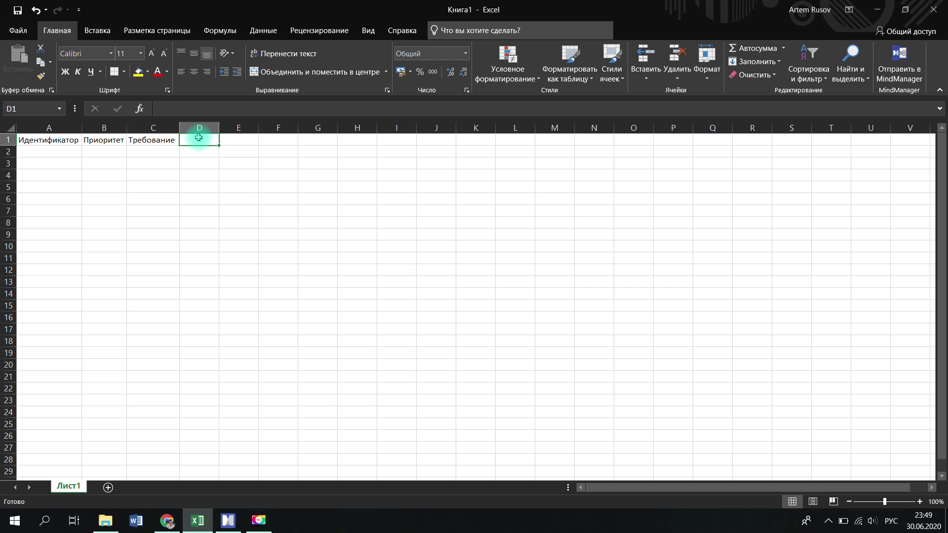
{"action": "type", "text": "Moy"}
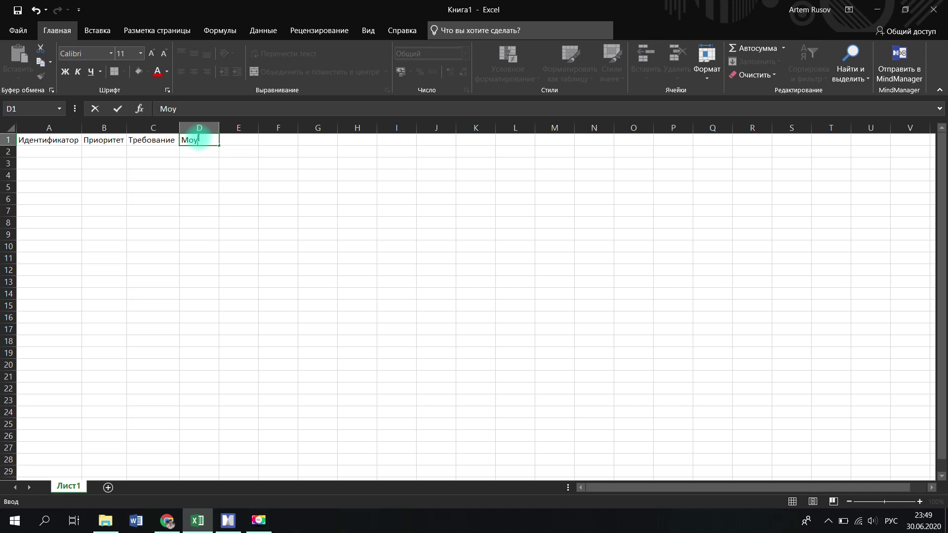
{"action": "key", "text": "BackSpace"}
{"action": "type", "text": "дуль"}
{"action": "double_click", "coordinate": [236, 139]}
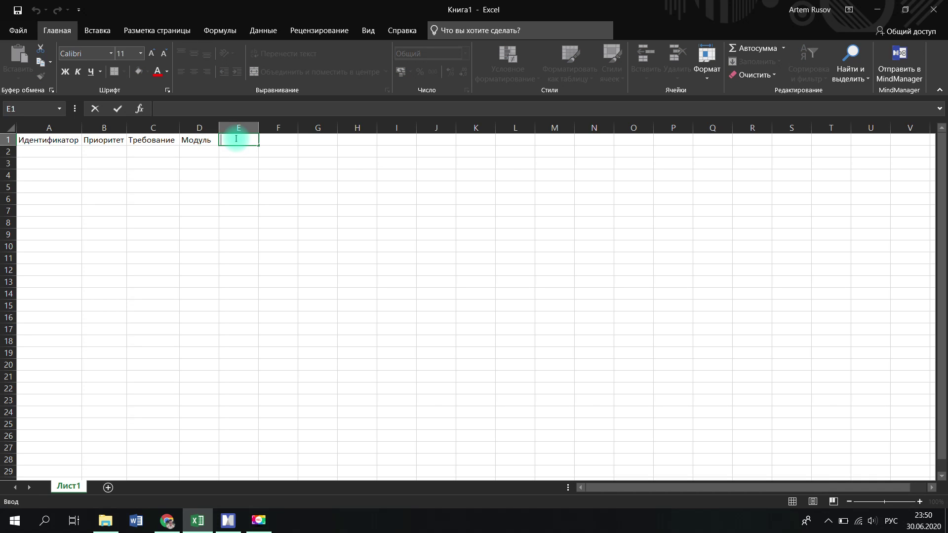
{"action": "type", "text": "Заглавие"}
{"action": "key", "text": "Return"}
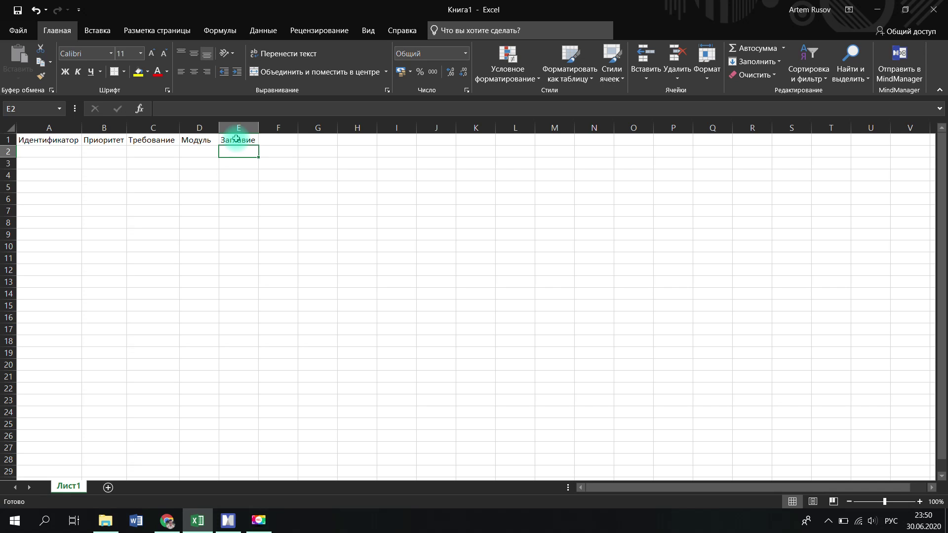
Step: Enter the heading "Шаги" in cell F1
{"action": "left_click", "coordinate": [282, 140]}
{"action": "type", "text": "Ша"}
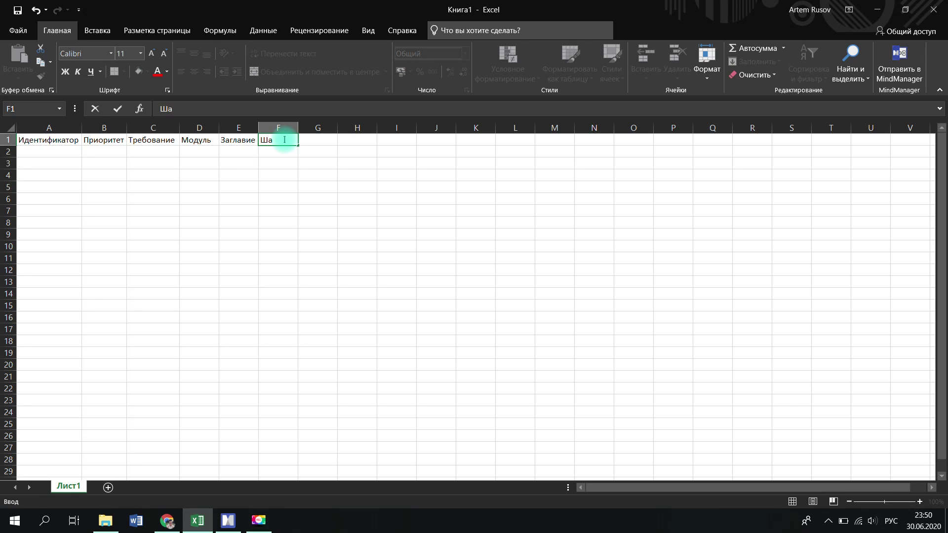
{"action": "type", "text": "ги"}
{"action": "left_click", "coordinate": [343, 192]}
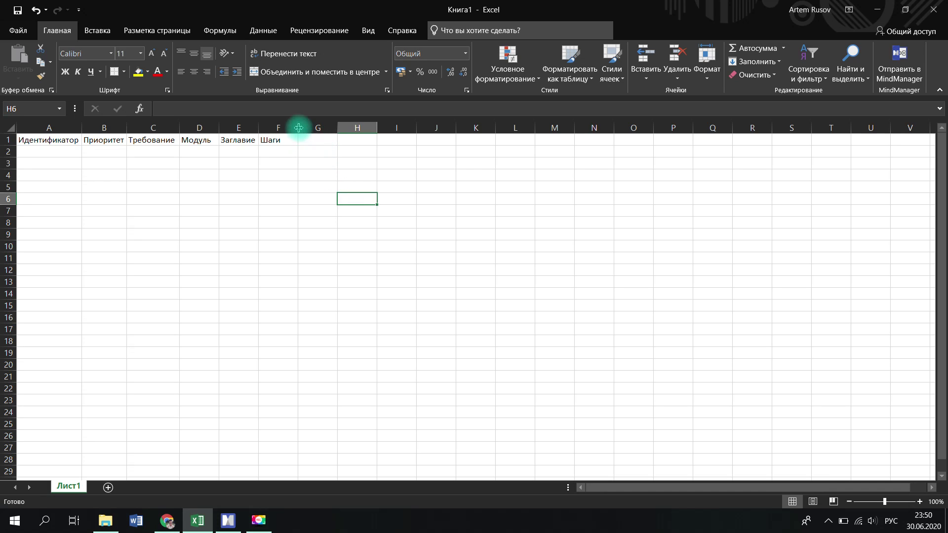
Step: Enter the heading "Ожидаемый результат" in cell G1 and fit column G's width to it
{"action": "left_click", "coordinate": [317, 140]}
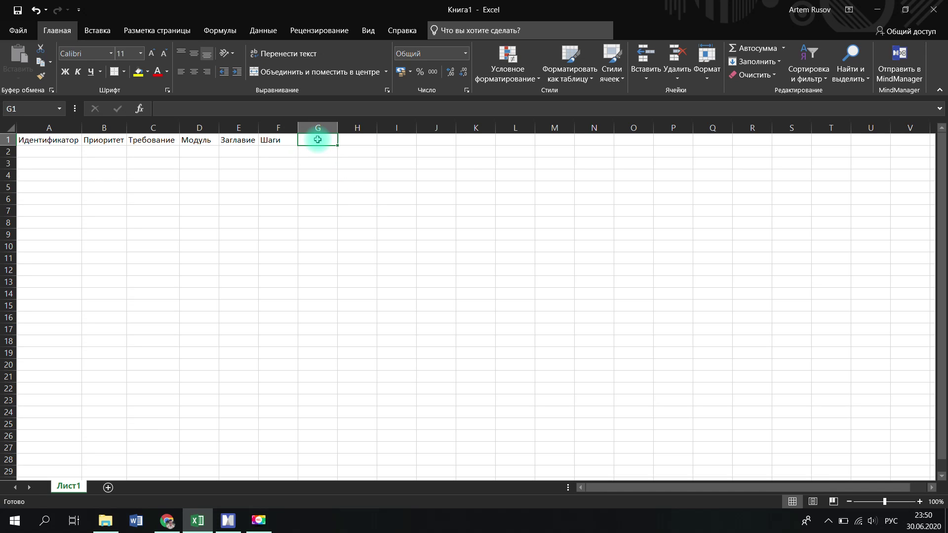
{"action": "type", "text": "Ож"}
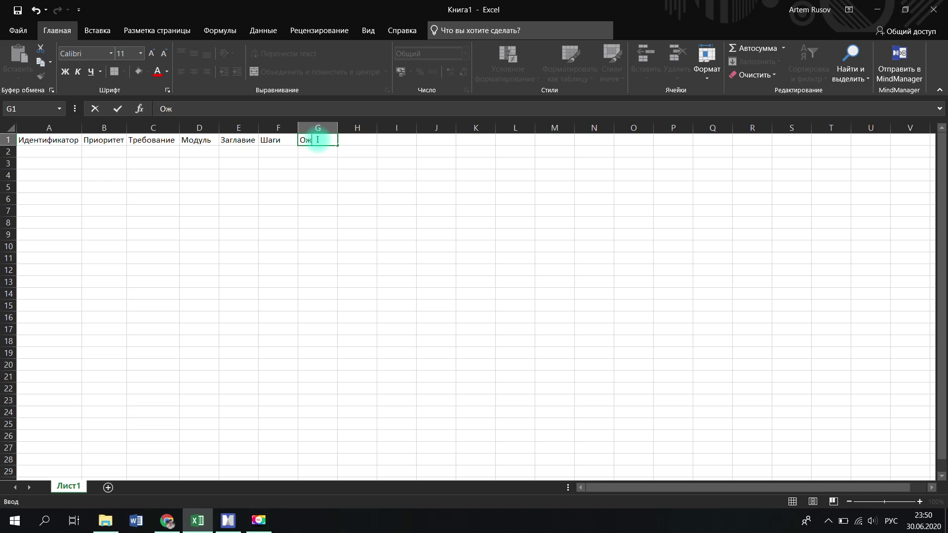
{"action": "type", "text": "идаемый результат"}
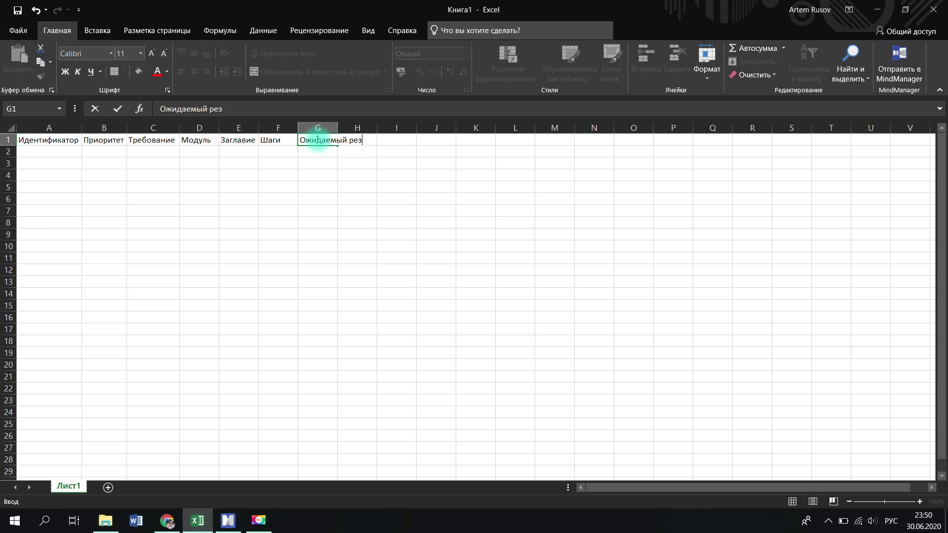
{"action": "key", "text": "ctrl+Return"}
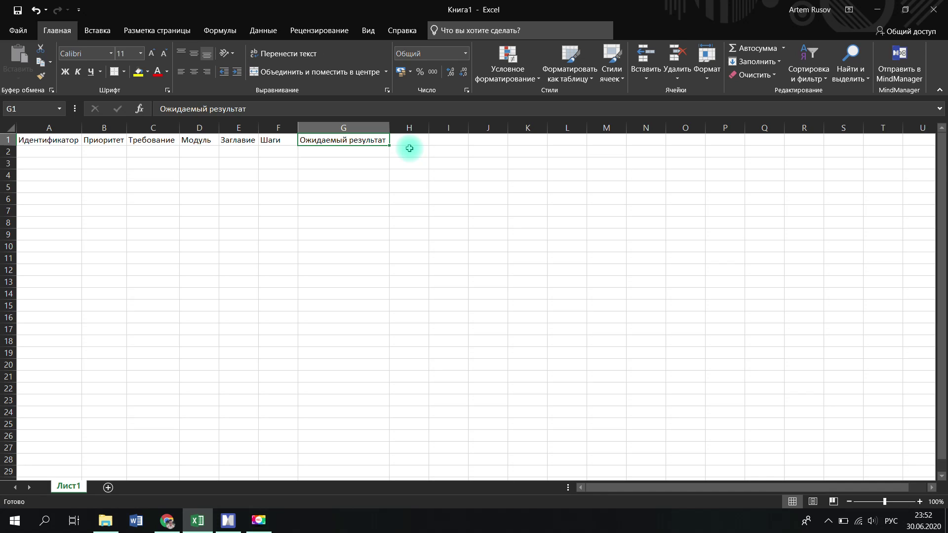
Step: Enter the heading "Фактический результат" in cell H1 and fit column H's width to it
{"action": "double_click", "coordinate": [408, 142]}
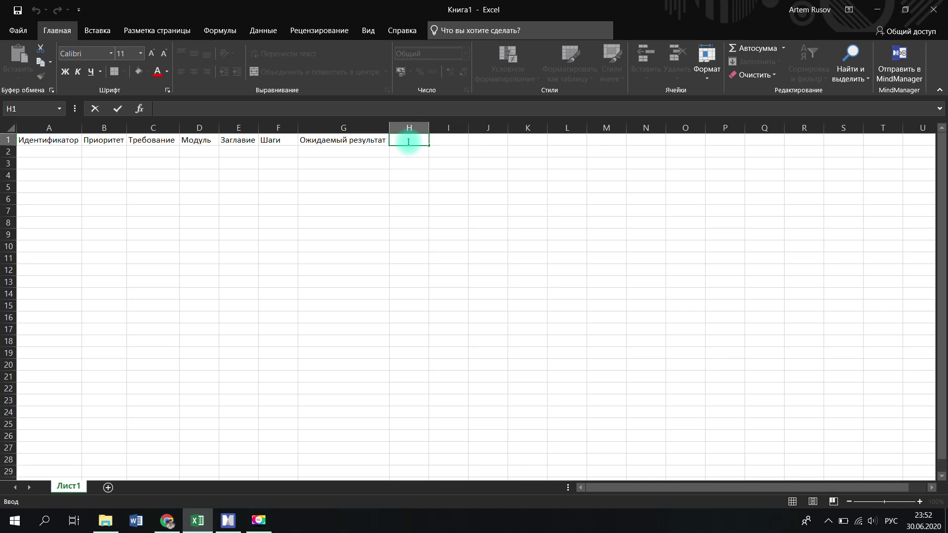
{"action": "type", "text": "Фактический "}
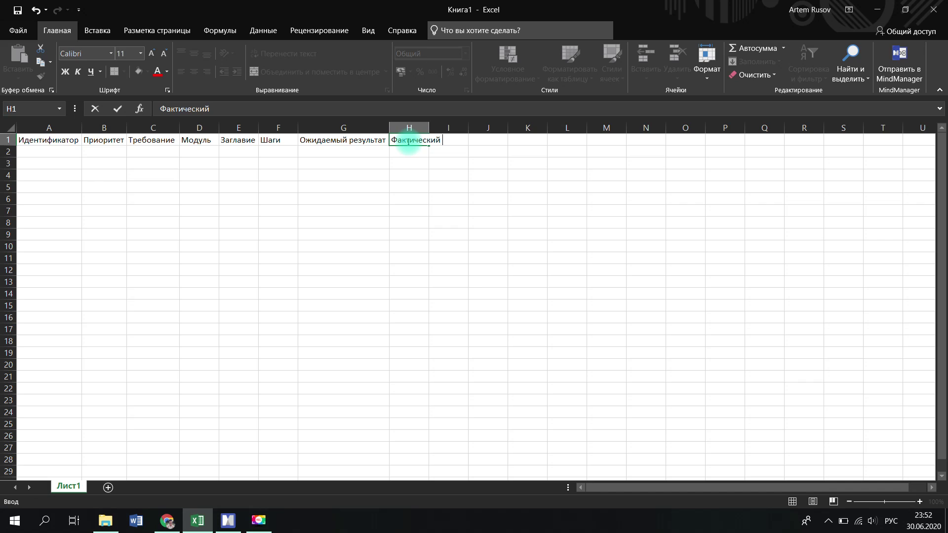
{"action": "type", "text": "результат"}
{"action": "key", "text": "Return"}
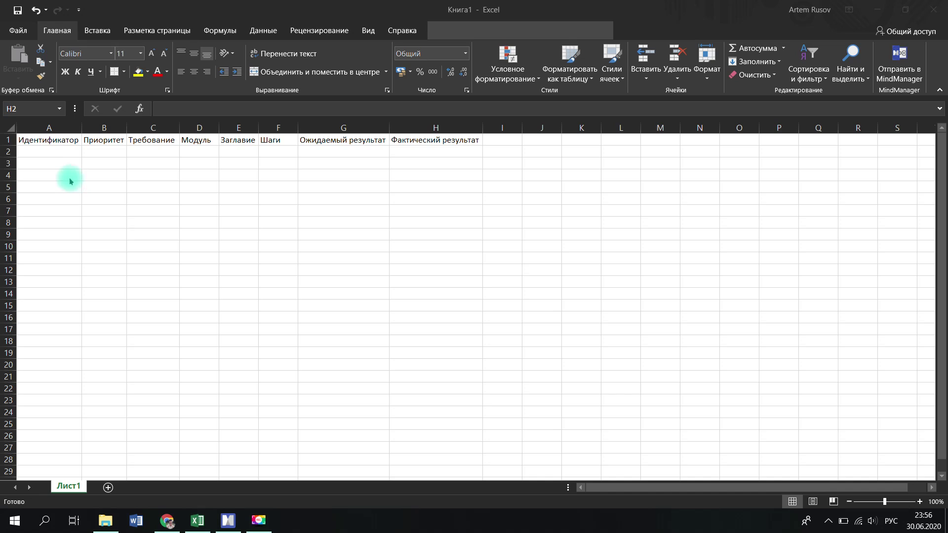
Step: Enter the test case identifier "TC1" in Latin letters in cell A2
{"action": "left_click", "coordinate": [67, 153]}
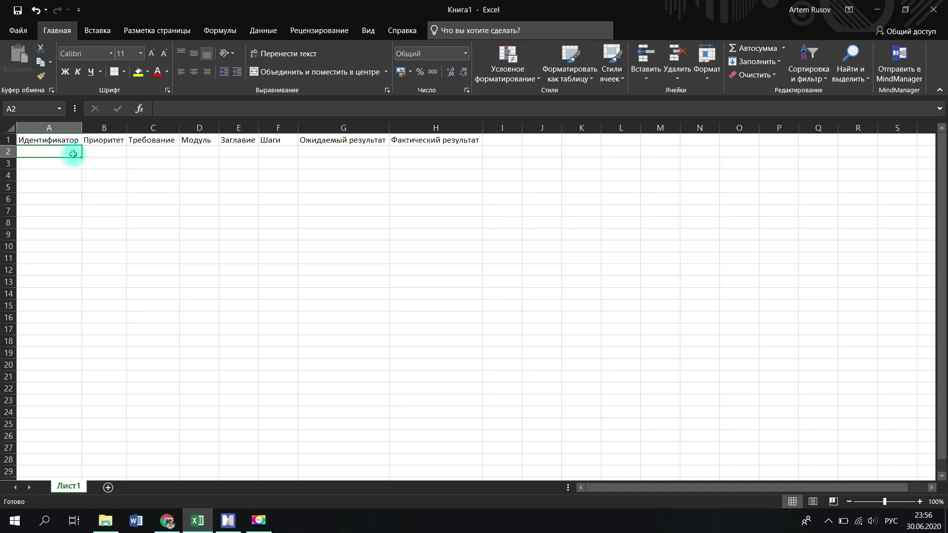
{"action": "type", "text": "ЕС"}
{"action": "key", "text": "BackSpace"}
{"action": "key", "text": "BackSpace"}
{"action": "key", "text": "alt+shift"}
{"action": "type", "text": "TC1"}
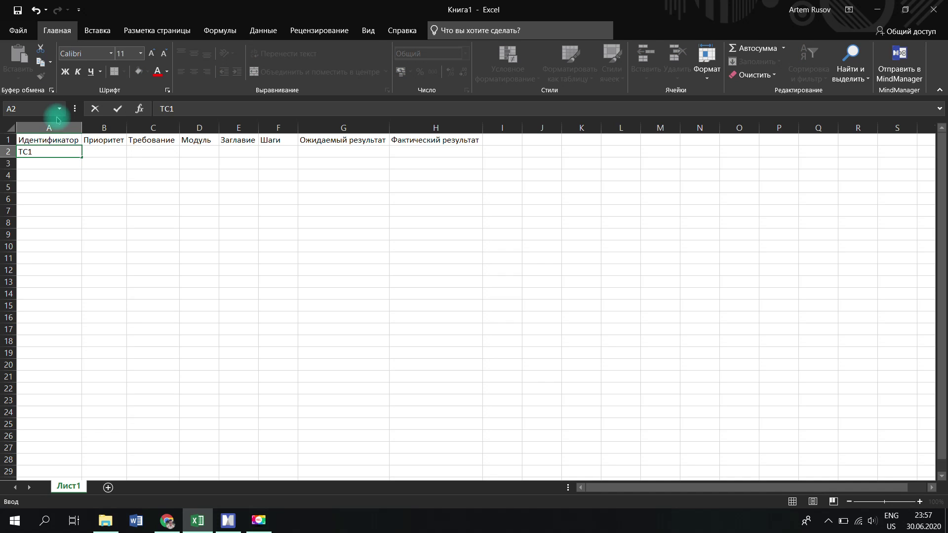
Step: Enter the priority "1 (Smoke)" for the test case in cell B2
{"action": "left_click", "coordinate": [119, 151]}
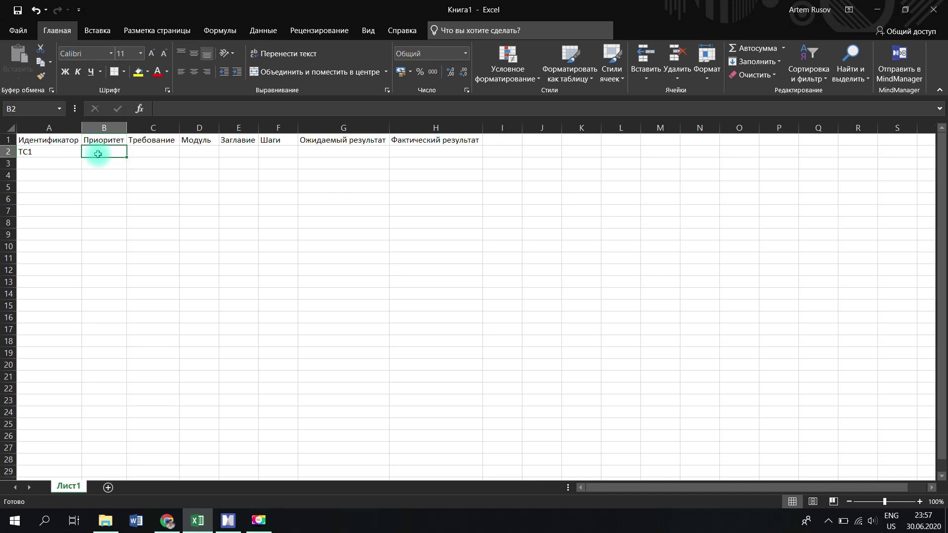
{"action": "type", "text": "1"}
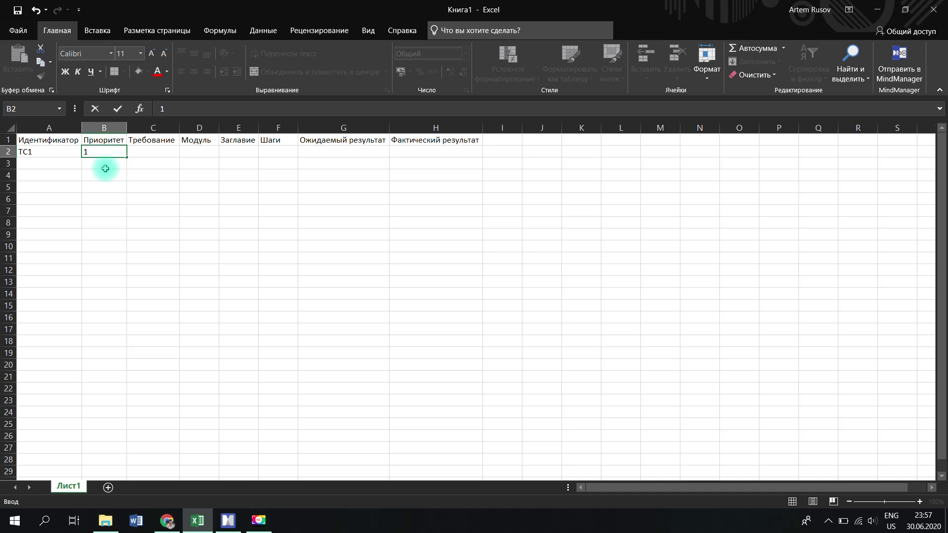
{"action": "left_click", "coordinate": [106, 153]}
{"action": "type", "text": "("}
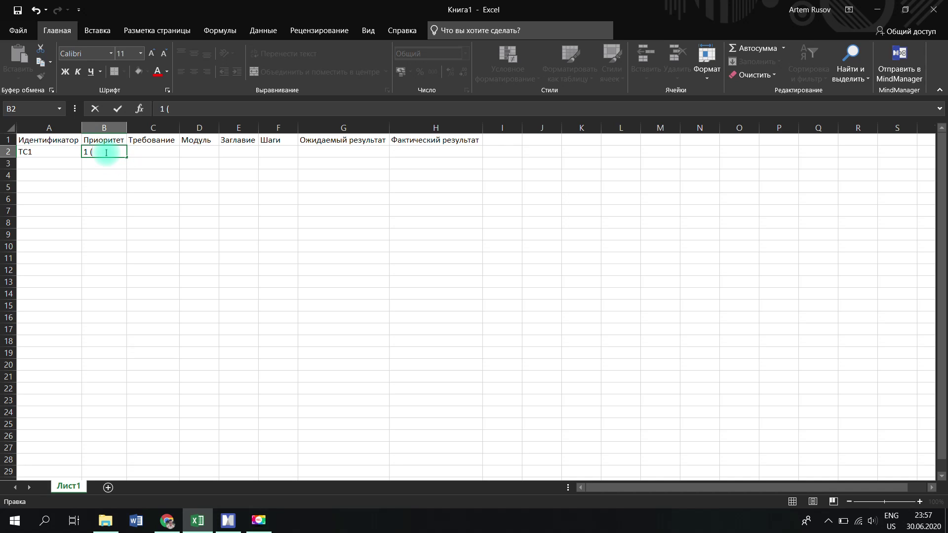
{"action": "type", "text": "Smoke)"}
{"action": "key", "text": "Tab"}
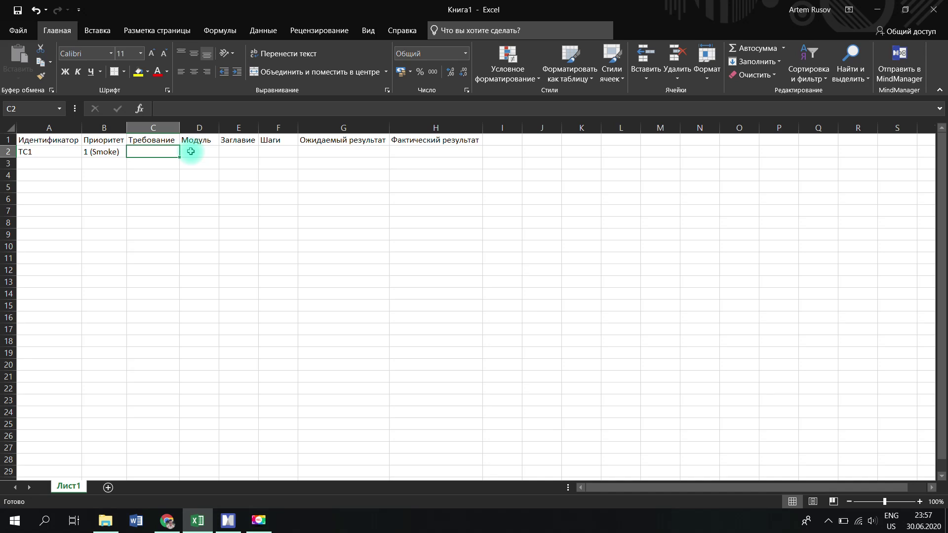
Step: Enter the requirement "REQ1" for the test case in cell C2
{"action": "type", "text": "RC"}
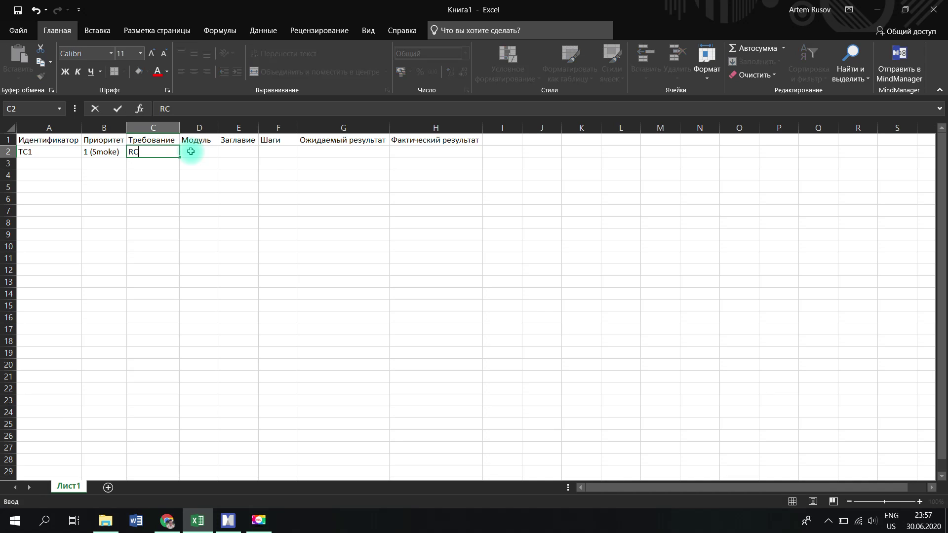
{"action": "key", "text": "BackSpace"}
{"action": "type", "text": "EQ1"}
Step: Enter the module "Регистрация нового пользователя" in cell D2 and fit column D's width to it
{"action": "left_click", "coordinate": [190, 151]}
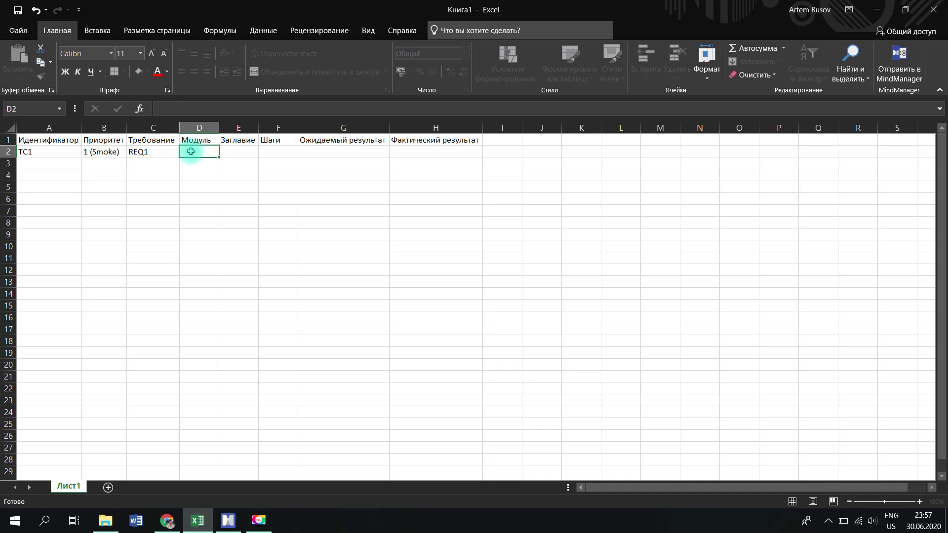
{"action": "key", "text": "alt+shift"}
{"action": "type", "text": "Ре"}
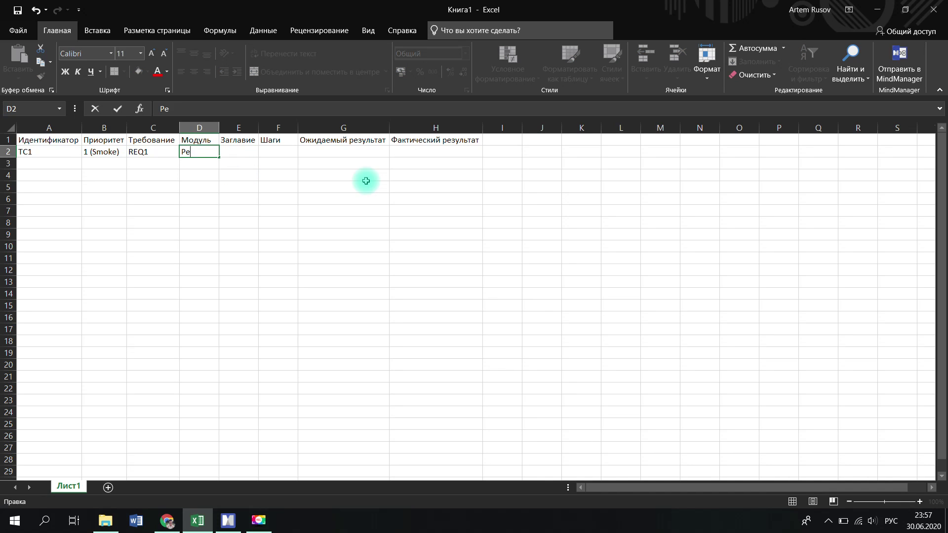
{"action": "type", "text": "гистрация ново"}
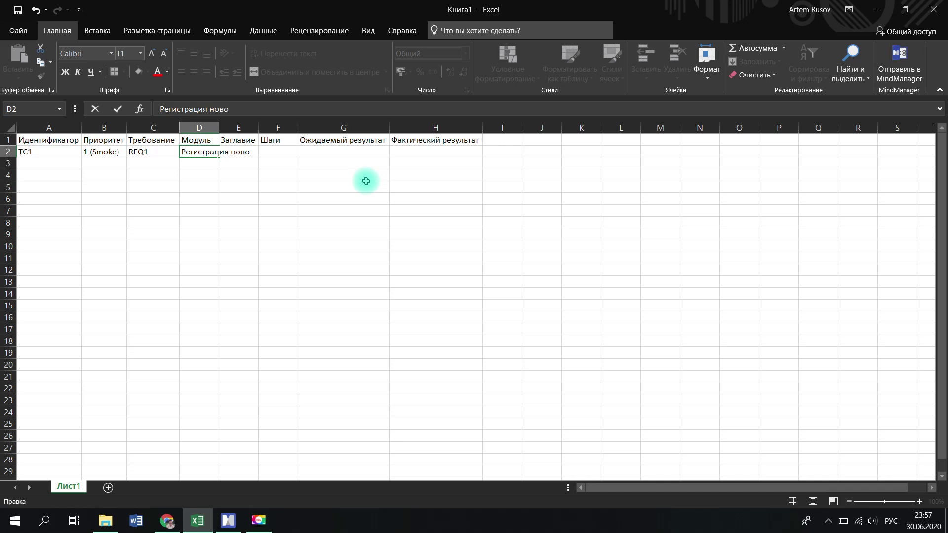
{"action": "type", "text": "го пользователя"}
{"action": "left_click", "coordinate": [366, 181]}
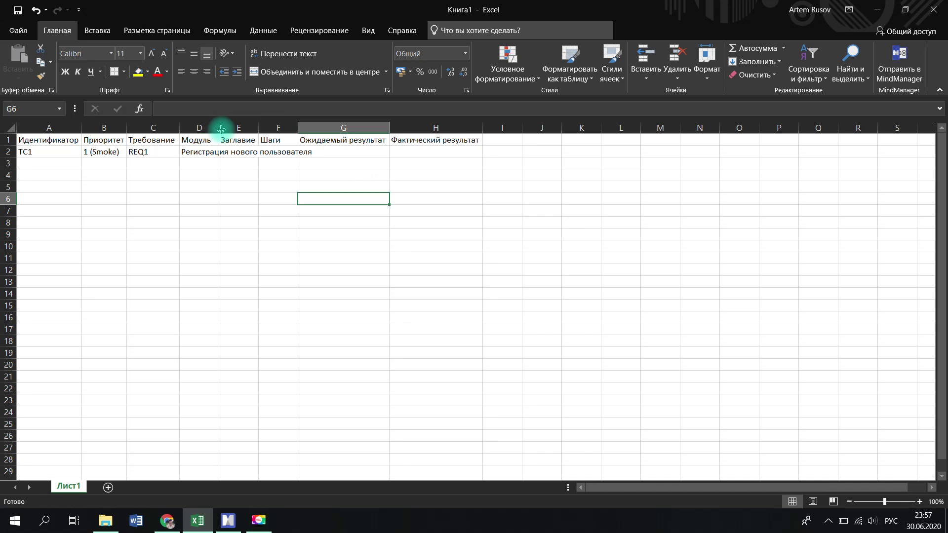
{"action": "double_click", "coordinate": [219, 128]}
Step: Enter the title "Регистрация нового пользователя с помощью мобильного телефона" in cell E2 and fit column E's width to it
{"action": "double_click", "coordinate": [337, 151]}
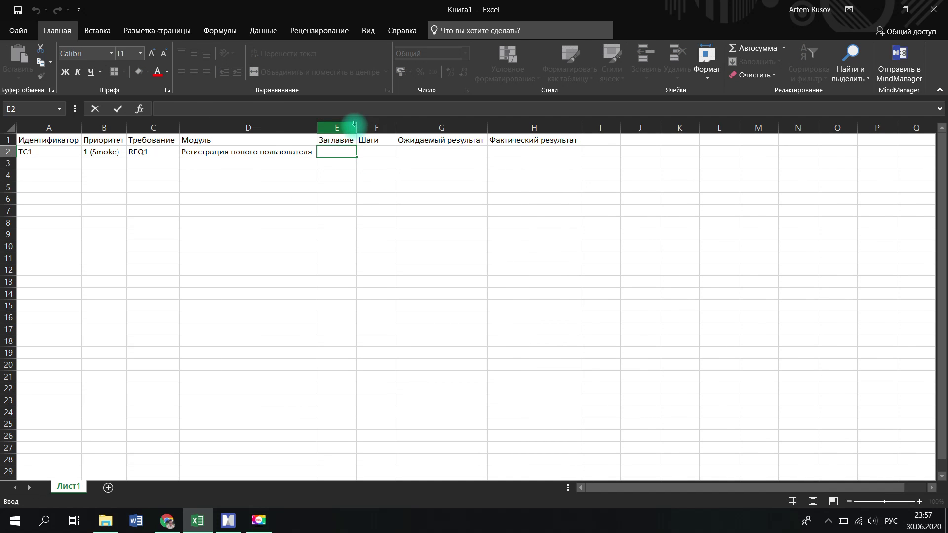
{"action": "double_click", "coordinate": [335, 150]}
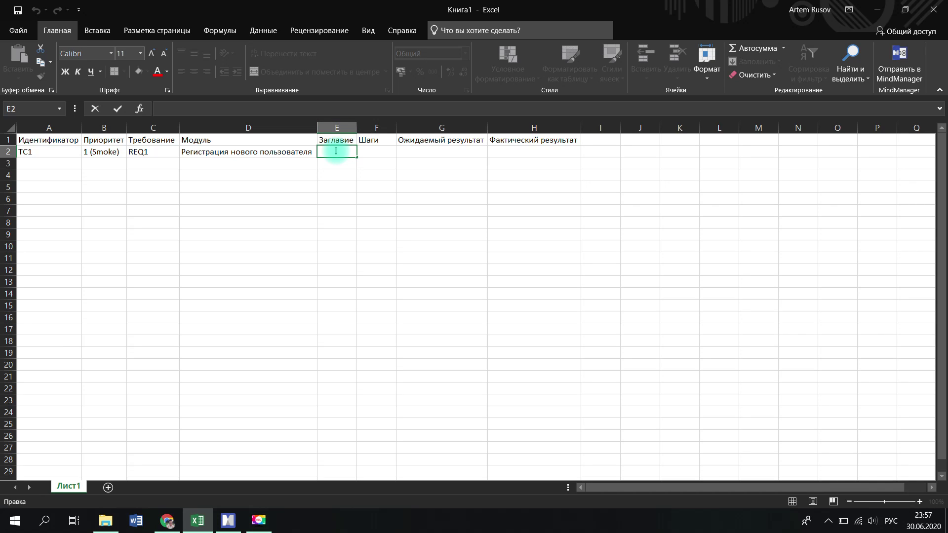
{"action": "type", "text": "Регистрация нового пользователя с помощью мобильного телефона"}
{"action": "left_click", "coordinate": [357, 127]}
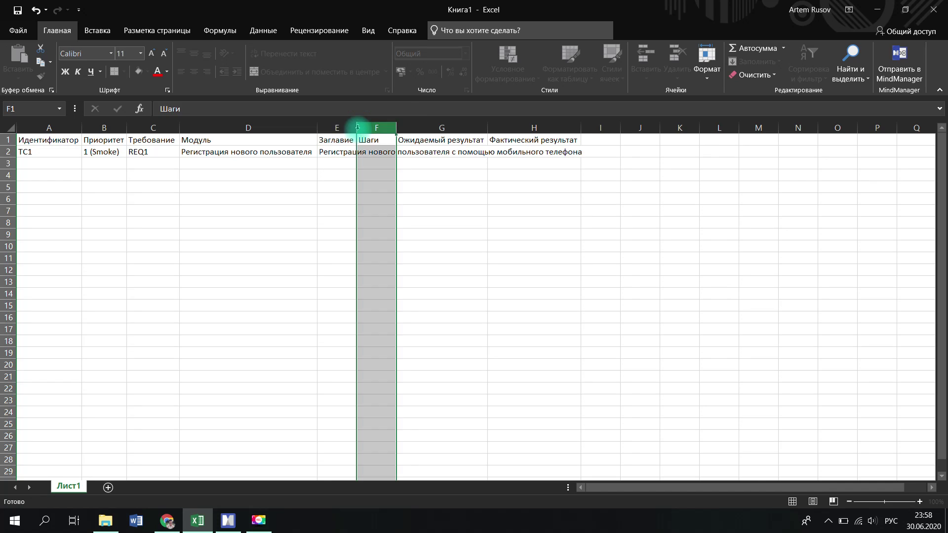
{"action": "double_click", "coordinate": [358, 127]}
Step: Widen the "Шаги" column to over three times its width and enter "1. Запустить сайт" in cell F2
{"action": "key", "text": "Down"}
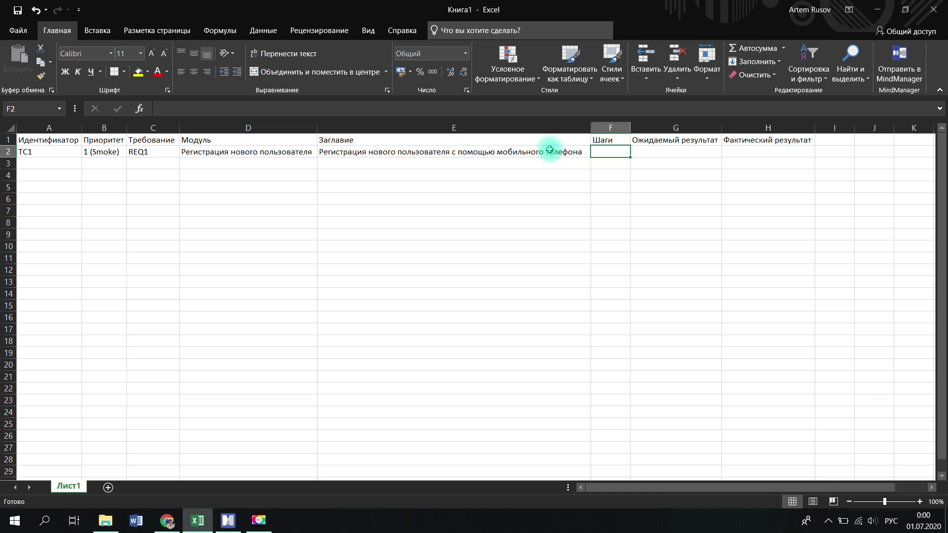
{"action": "left_click_drag", "start_coordinate": [631, 127], "coordinate": [725, 128]}
{"action": "double_click", "coordinate": [632, 151]}
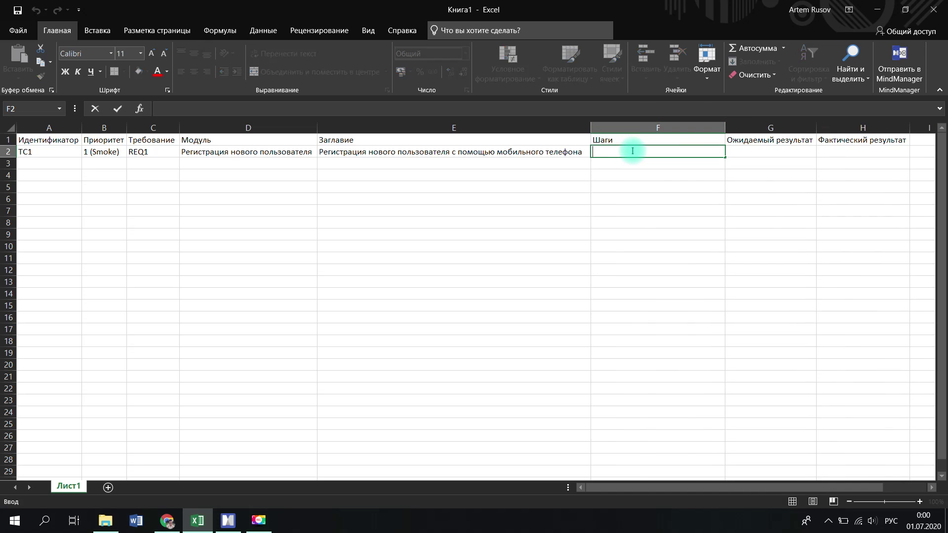
{"action": "type", "text": "1. Запустить сайт"}
{"action": "key", "text": "Return"}
Step: Enter "2. Ввести в поле "Мобильный" номер телефона" in cell F3 and "3. Дождаться смс с кодом" in cell F4
{"action": "type", "text": "2. Ввести в поле"}
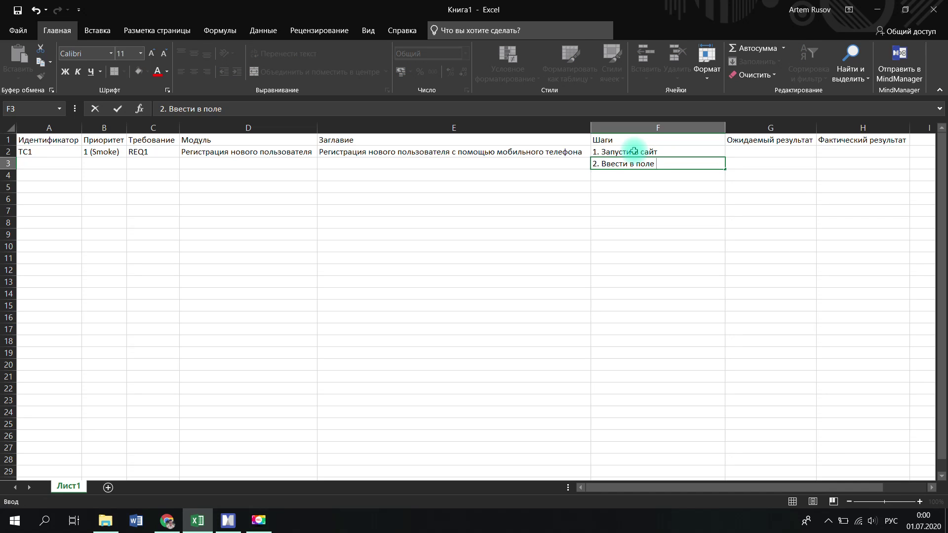
{"action": "type", "text": " \"Мобильный\" номер телефона"}
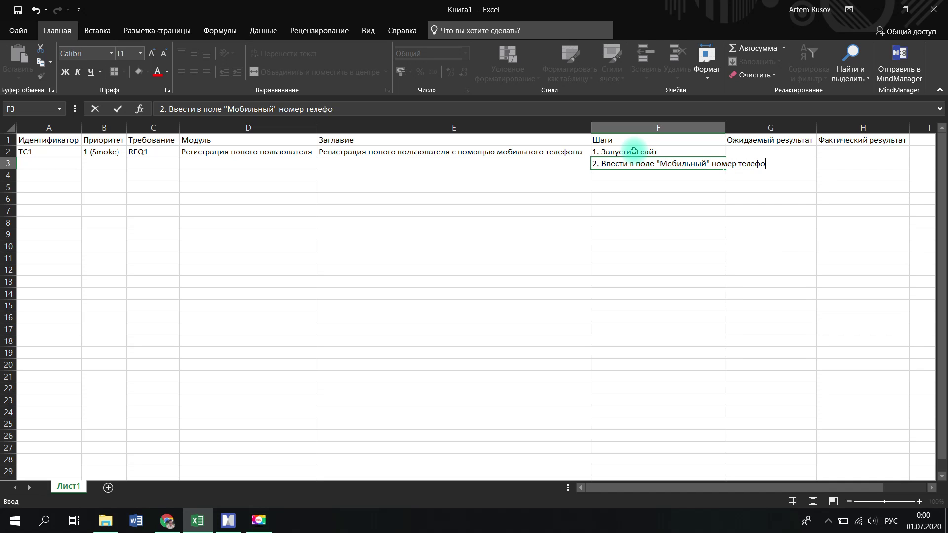
{"action": "key", "text": "Return"}
{"action": "type", "text": "3. Дождать"}
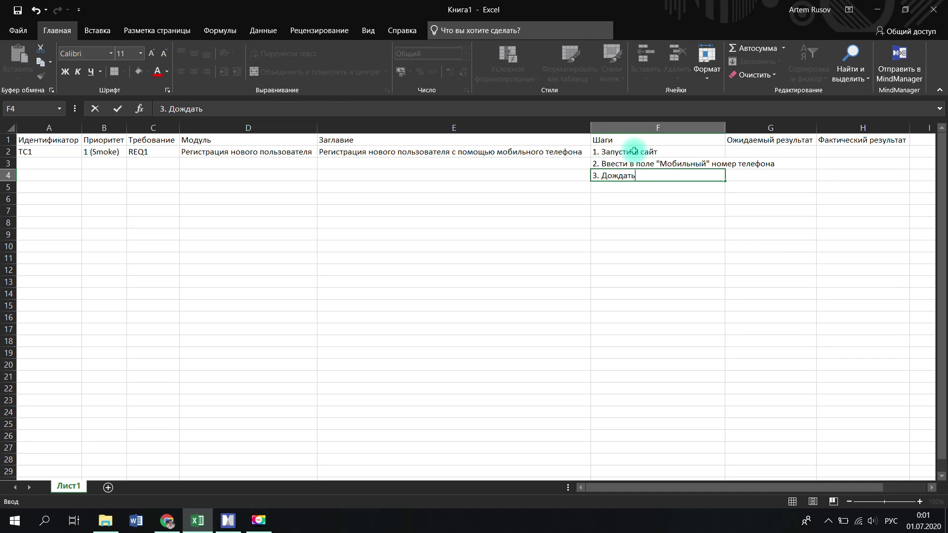
{"action": "type", "text": "ся смс с кодом"}
{"action": "key", "text": "Return"}
Step: Enter the fourth test step "4. Ввести код в появившемся поле" in cell F5
{"action": "type", "text": "4. Ввести "}
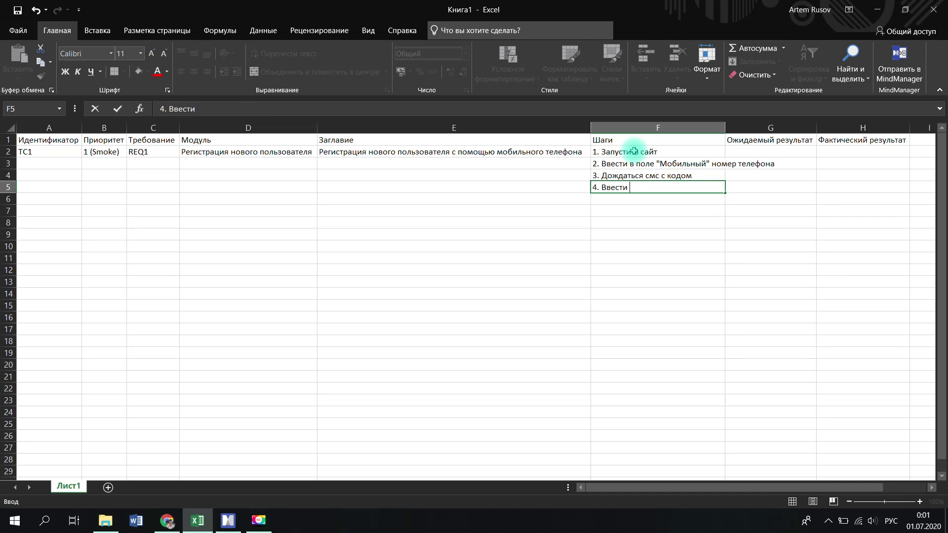
{"action": "type", "text": "код в "}
{"action": "type", "text": "поле"}
{"action": "key", "text": "BackSpace"}
{"action": "key", "text": "BackSpace"}
{"action": "key", "text": "BackSpace"}
{"action": "key", "text": "BackSpace"}
{"action": "type", "text": "появившемся поле"}
{"action": "key", "text": "Return"}
Step: Enter the step "5. Нажать кнопку "Регистрация"" in cell F6 and fit column F's width to its contents
{"action": "type", "text": "5. Нажать кнопку "}
{"action": "type", "text": "регист"}
{"action": "key", "text": "BackSpace"}
{"action": "key", "text": "BackSpace"}
{"action": "key", "text": "BackSpace"}
{"action": "key", "text": "BackSpace"}
{"action": "key", "text": "BackSpace"}
{"action": "key", "text": "BackSpace"}
{"action": "type", "text": "\"Регистрация\""}
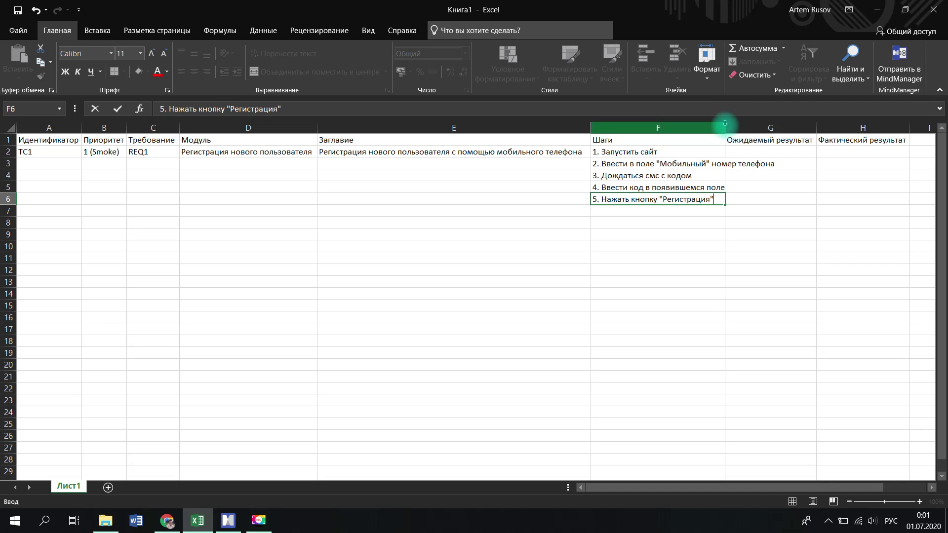
{"action": "left_click", "coordinate": [725, 124]}
{"action": "double_click", "coordinate": [725, 123]}
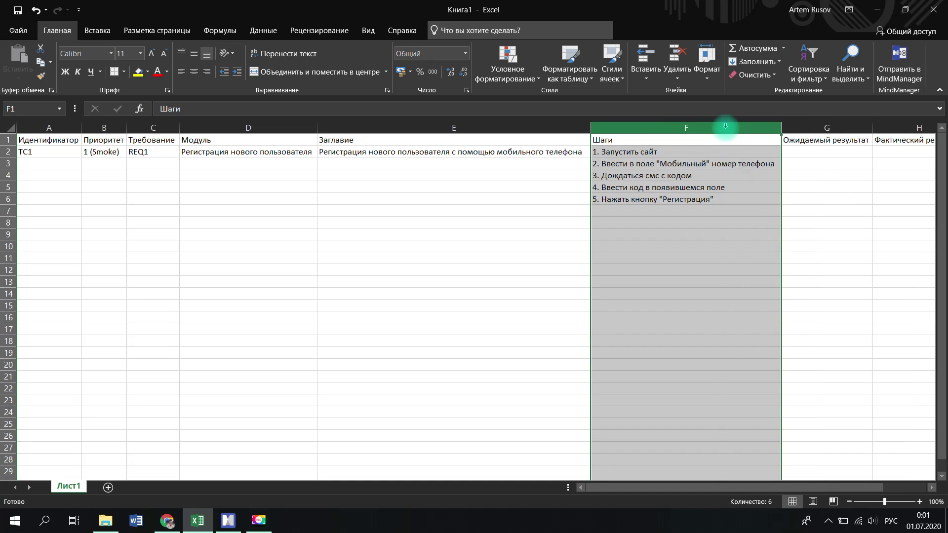
Step: Replace the word "Запустить" with "Открыть" in the first test step in cell F2
{"action": "left_click", "coordinate": [794, 148]}
{"action": "left_click", "coordinate": [640, 152]}
{"action": "double_click", "coordinate": [640, 152]}
{"action": "left_click_drag", "start_coordinate": [640, 152], "coordinate": [602, 154]}
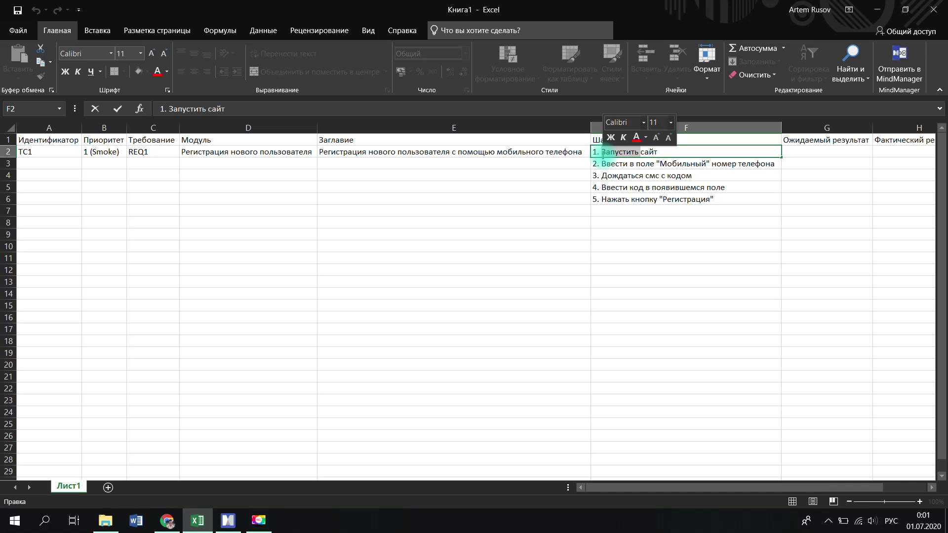
{"action": "type", "text": "Открыть"}
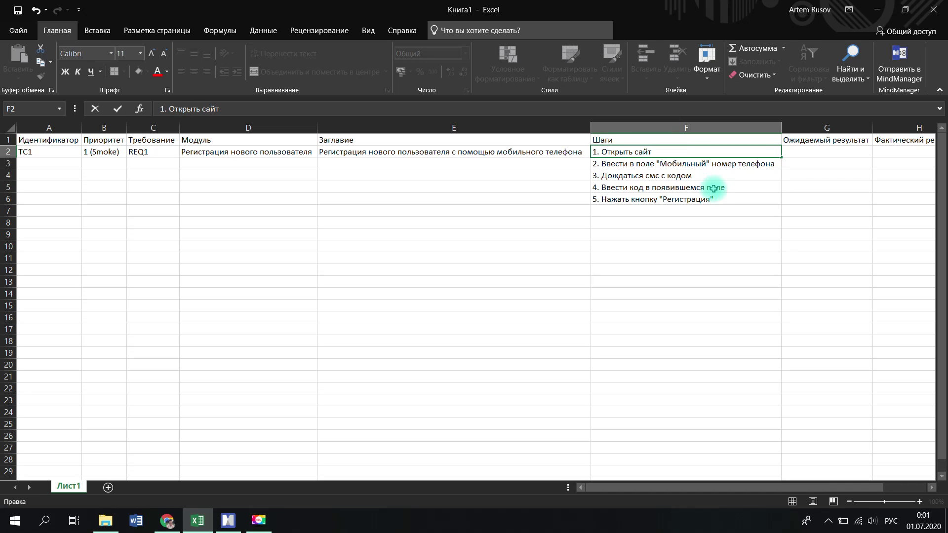
{"action": "left_click", "coordinate": [796, 152]}
{"action": "key", "text": "Return"}
Step: Enter the expected result "Загружается сайт" for the first test step in cell G2
{"action": "scroll", "coordinate": [819, 148], "scroll_direction": "right", "scroll_amount": 1}
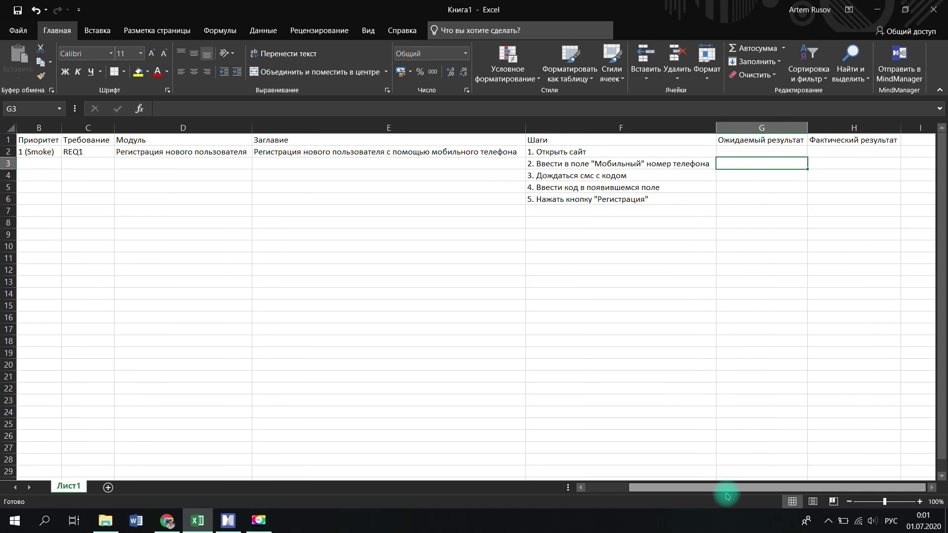
{"action": "left_click", "coordinate": [742, 149]}
{"action": "double_click", "coordinate": [745, 150]}
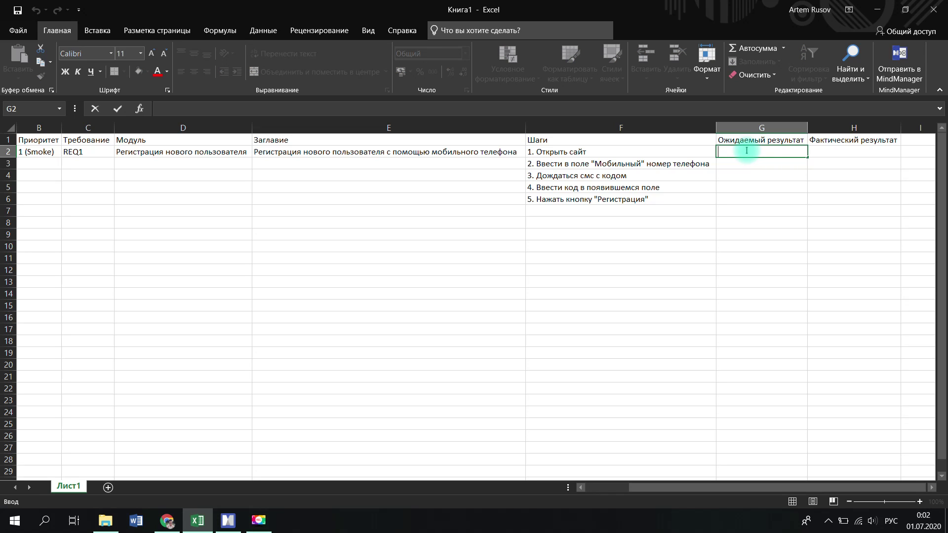
{"action": "type", "text": "Загружается сайт"}
Step: Enter the expected result "Номер телефона отображается в поле "Мобильный"" for the second test step in cell G3
{"action": "left_click", "coordinate": [766, 162]}
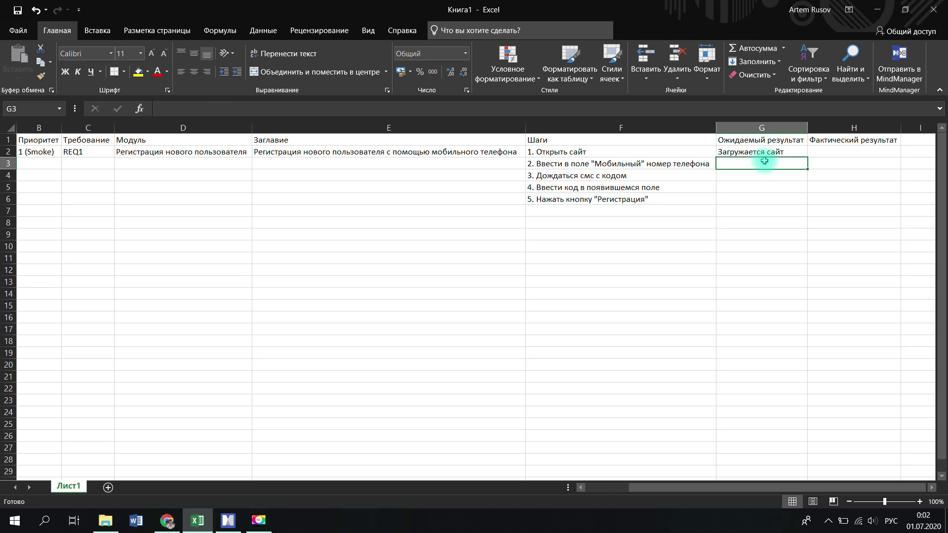
{"action": "double_click", "coordinate": [766, 163]}
{"action": "type", "text": "Н"}
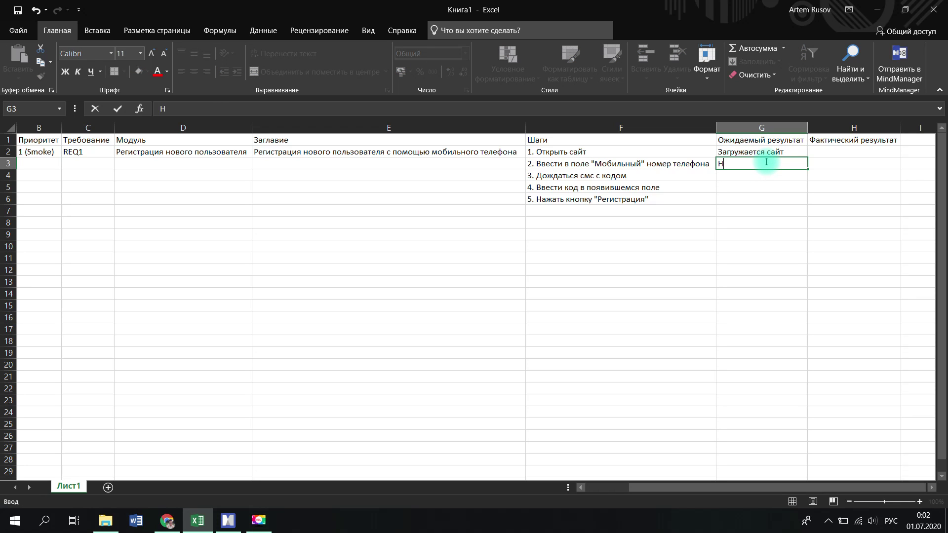
{"action": "type", "text": "омер телефон"}
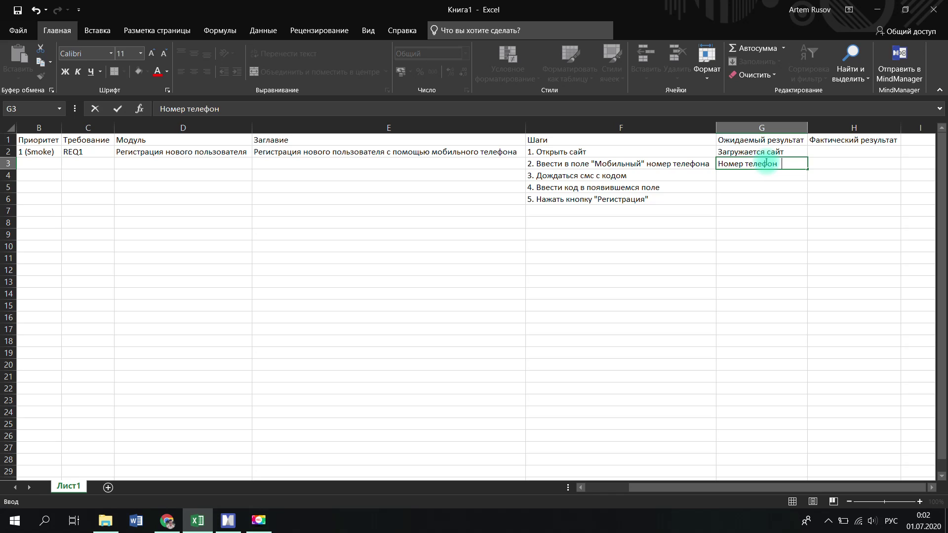
{"action": "type", "text": "а отображается в поле \"Мобильный\""}
{"action": "key", "text": "Return"}
Step: Enter the expected results "Код приходит на номер телефона" in cell G4 and "Код отображается в новом поле" in cell G5
{"action": "type", "text": "Код "}
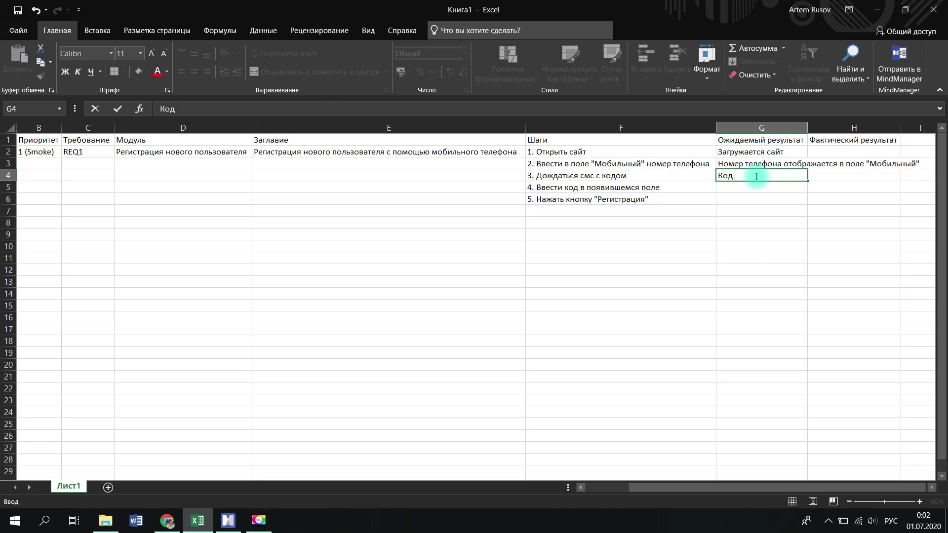
{"action": "type", "text": "приходит на номер телефона"}
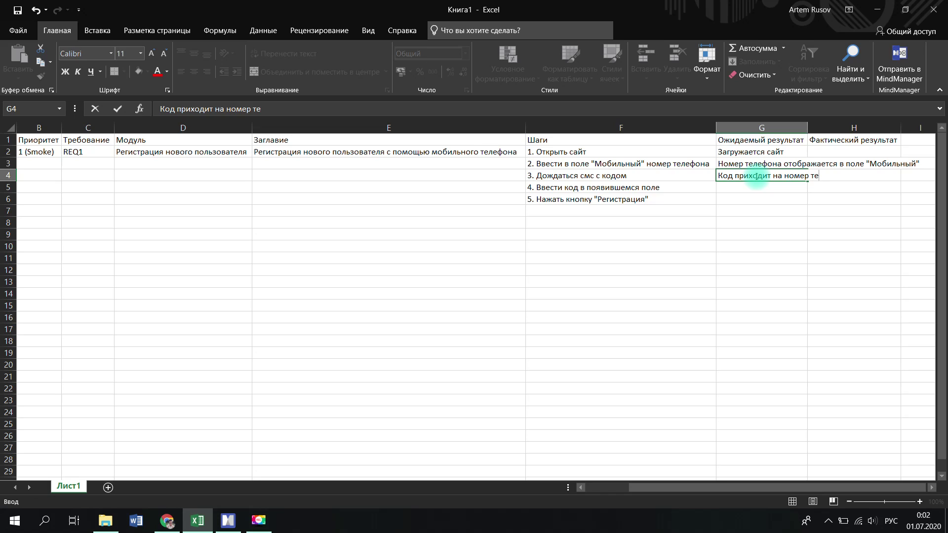
{"action": "left_click", "coordinate": [730, 188]}
{"action": "type", "text": "Код отобр"}
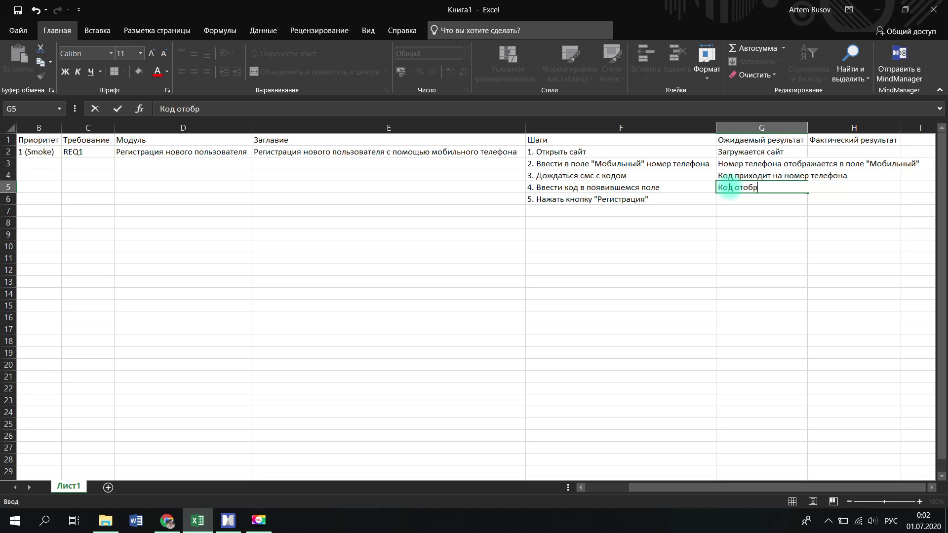
{"action": "type", "text": "ажается в новом поле"}
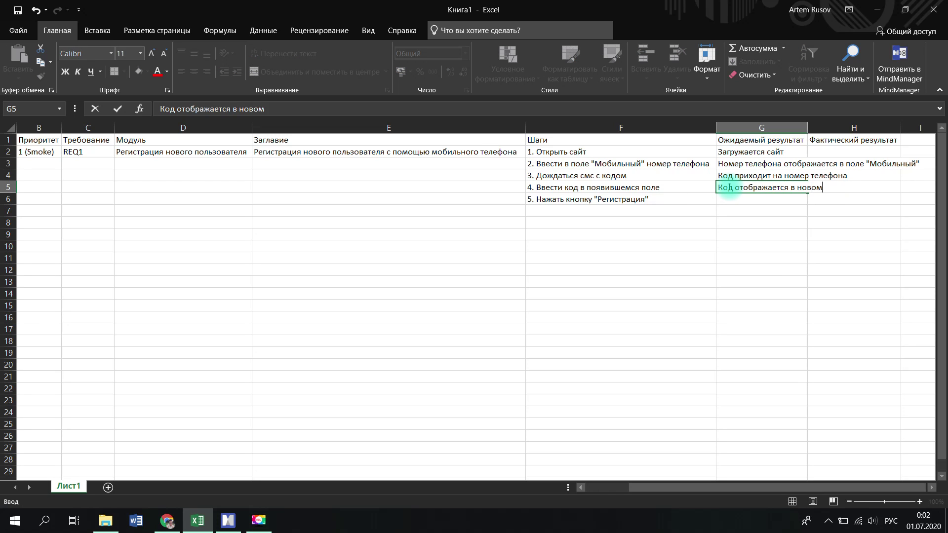
Step: Enter the expected result "Появляется сообщение об успешной регистрации" for the fifth test step in cell G6
{"action": "left_click", "coordinate": [719, 198]}
{"action": "type", "text": "Появля"}
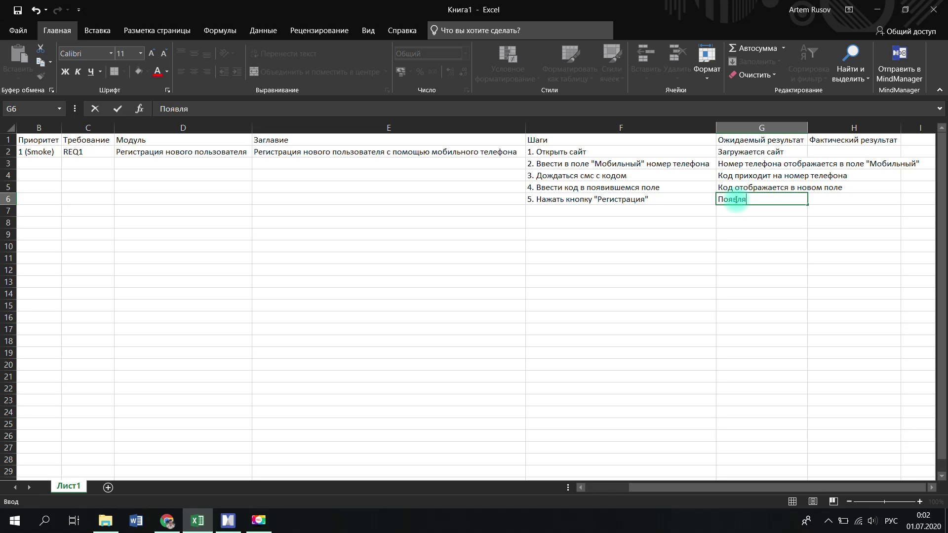
{"action": "type", "text": "ется сообщение об ус"}
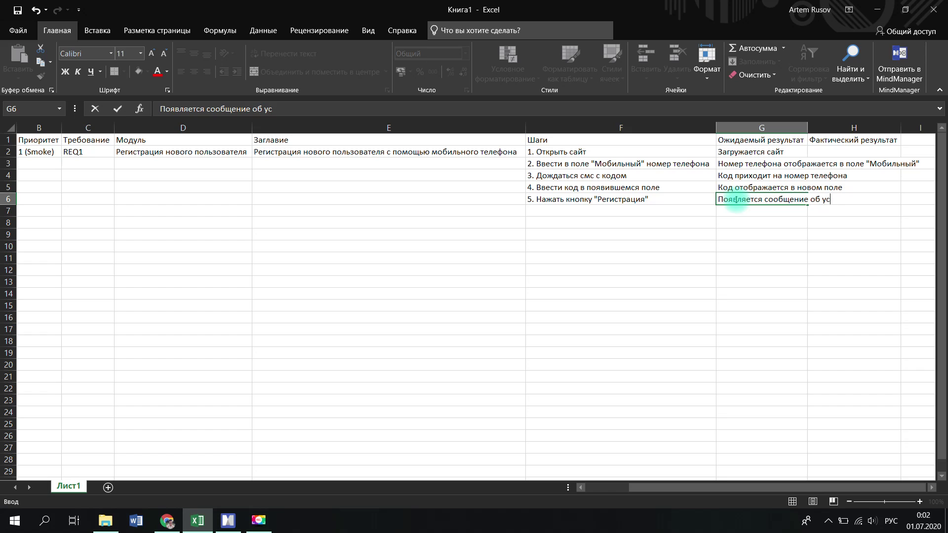
{"action": "type", "text": "пешной регистрации"}
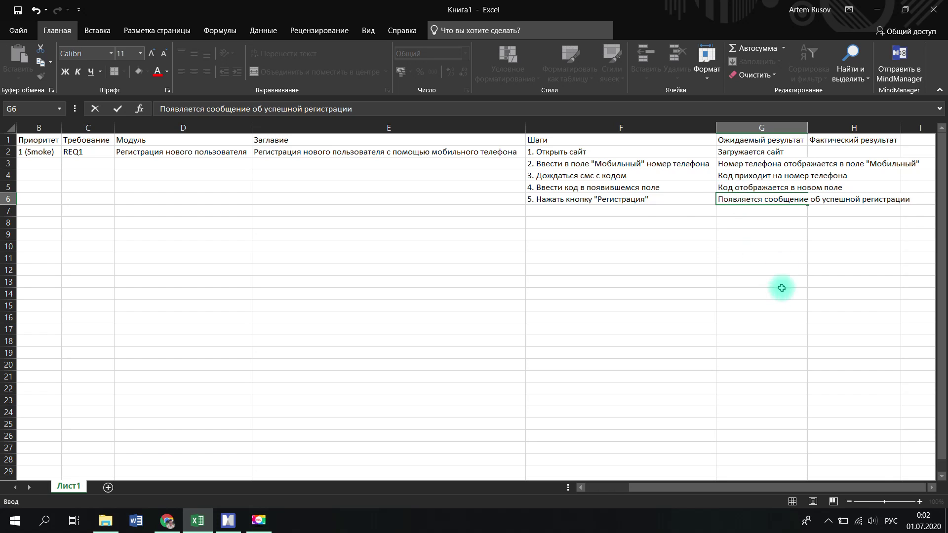
{"action": "key", "text": "Return"}
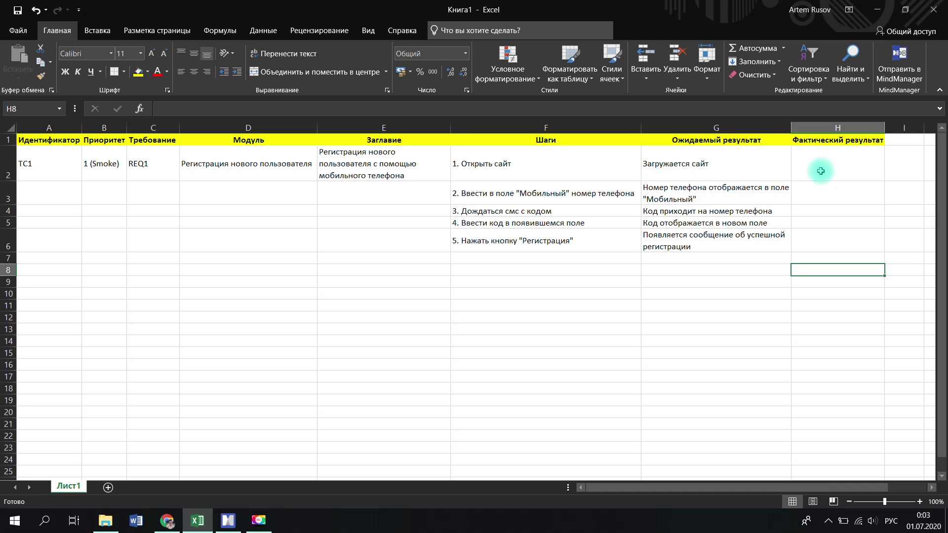
Step: Add a "Дефект" column header in cell I1, after the "Фактический результат" column
{"action": "left_click_drag", "start_coordinate": [680, 491], "coordinate": [716, 492]}
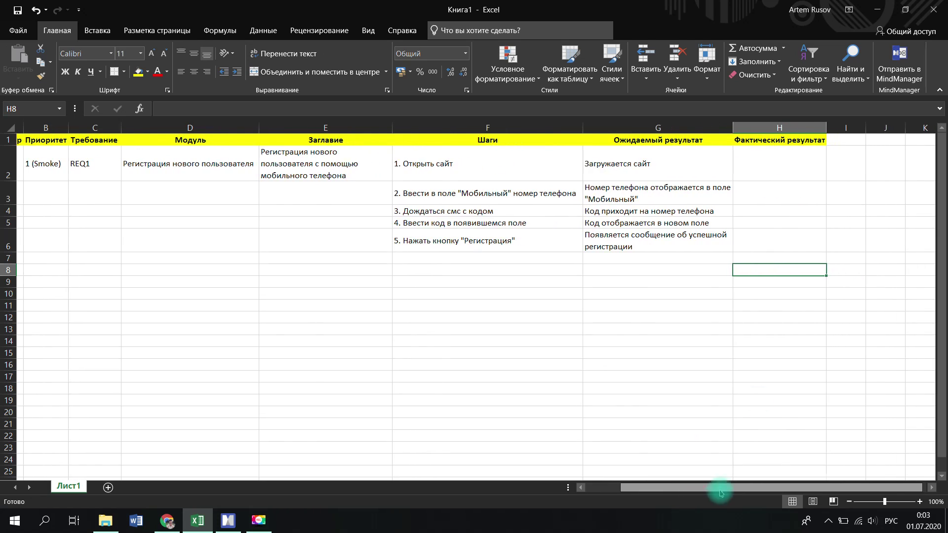
{"action": "left_click", "coordinate": [834, 139]}
{"action": "double_click", "coordinate": [833, 140]}
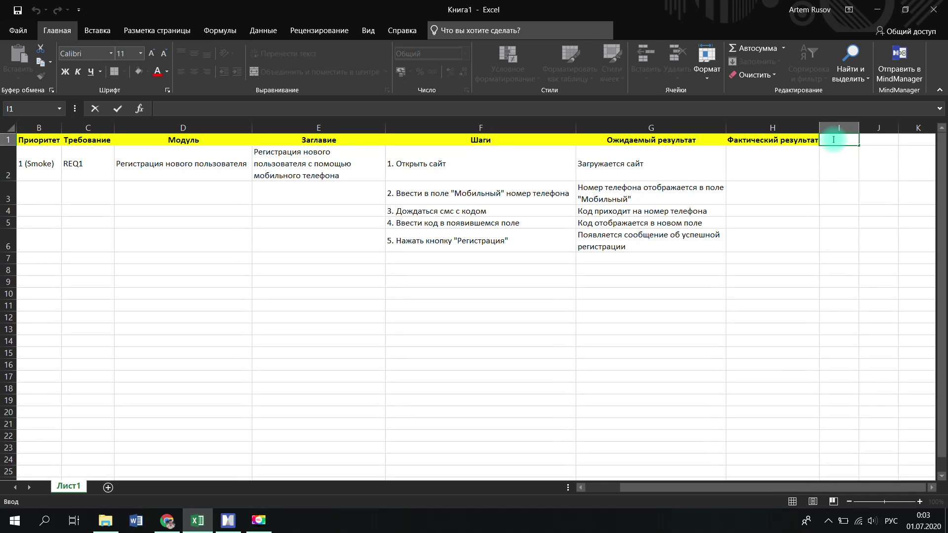
{"action": "type", "text": "Дефект"}
{"action": "key", "text": "Return"}
{"action": "left_click", "coordinate": [839, 143]}
{"action": "left_click", "coordinate": [839, 160]}
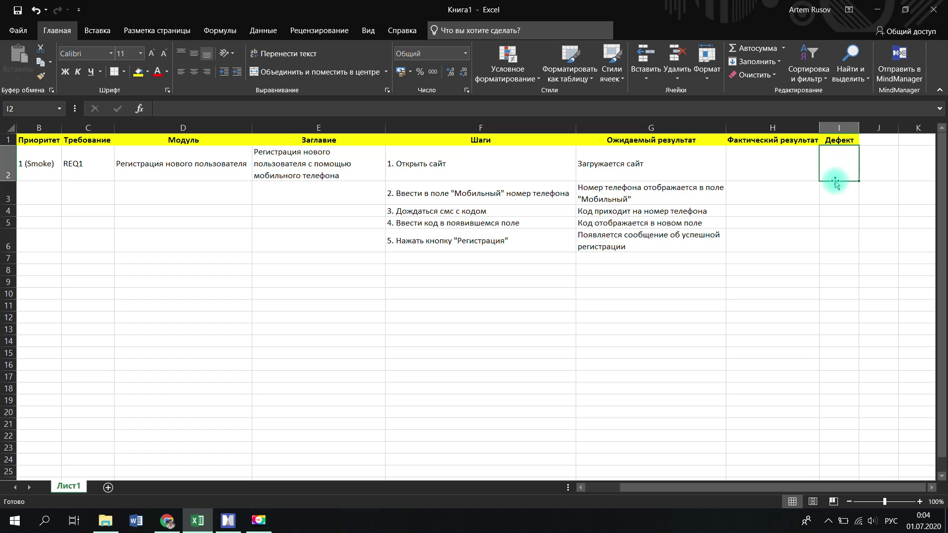
{"action": "left_click_drag", "start_coordinate": [698, 487], "coordinate": [598, 487]}
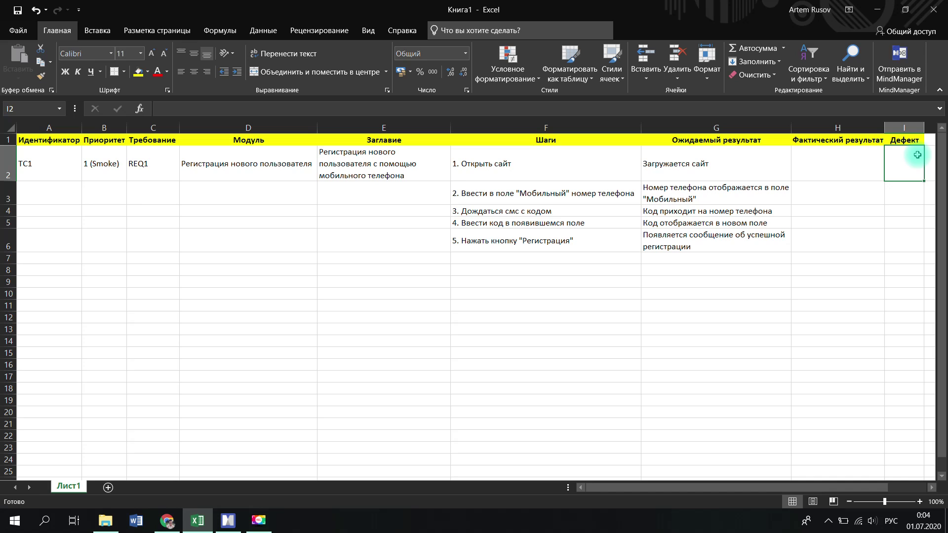
{"action": "left_click", "coordinate": [900, 255]}
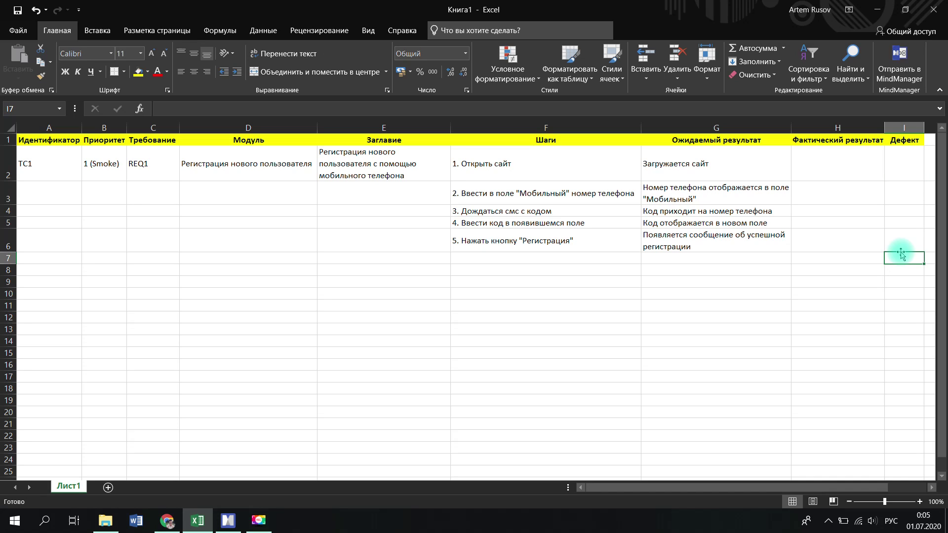